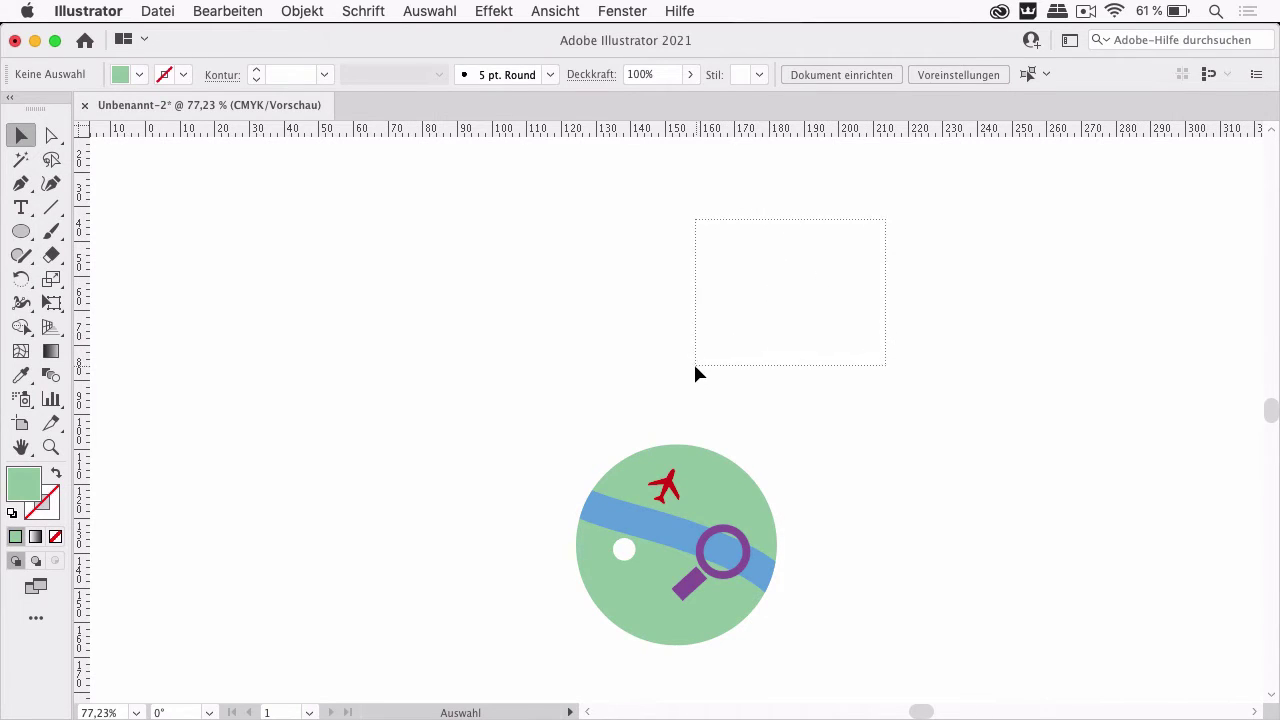
Inspect the invisible circle group above the globe, toggling Outline view on and off.
left_click_drag(696, 367, 748, 381)
left_click_drag(867, 407, 865, 405)
left_click(756, 366)
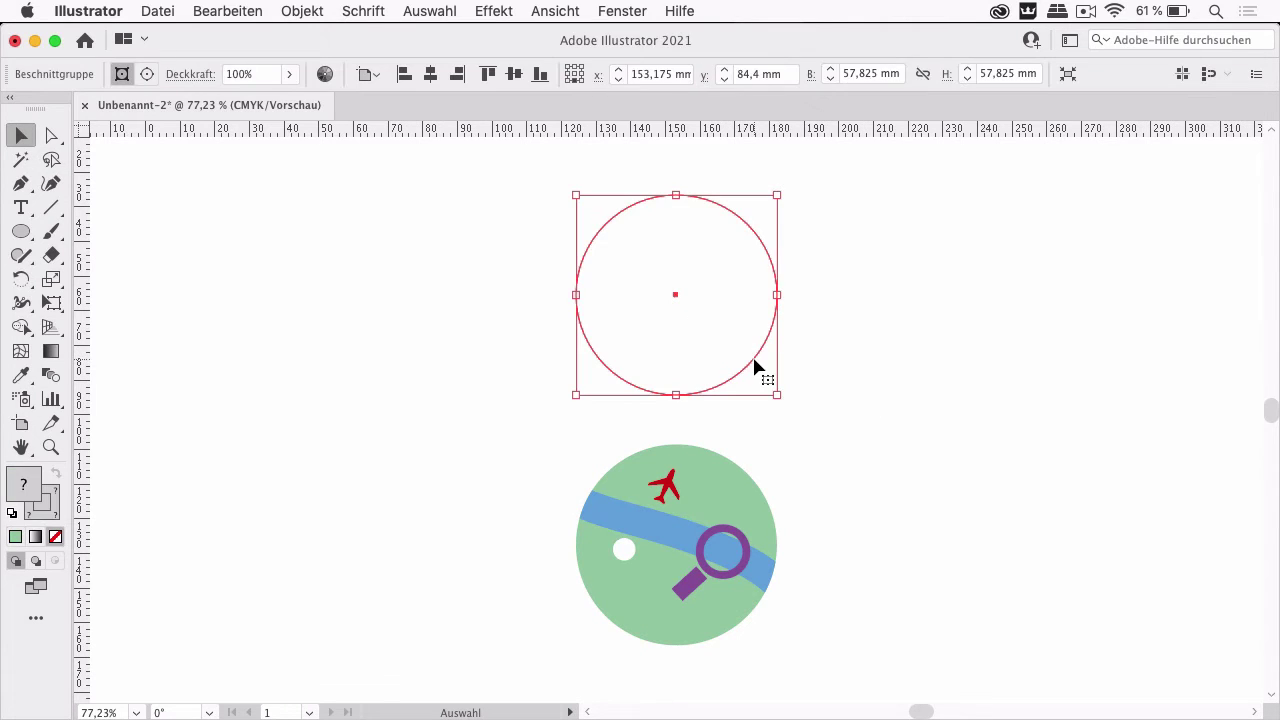
left_click(848, 264)
key("super+y")
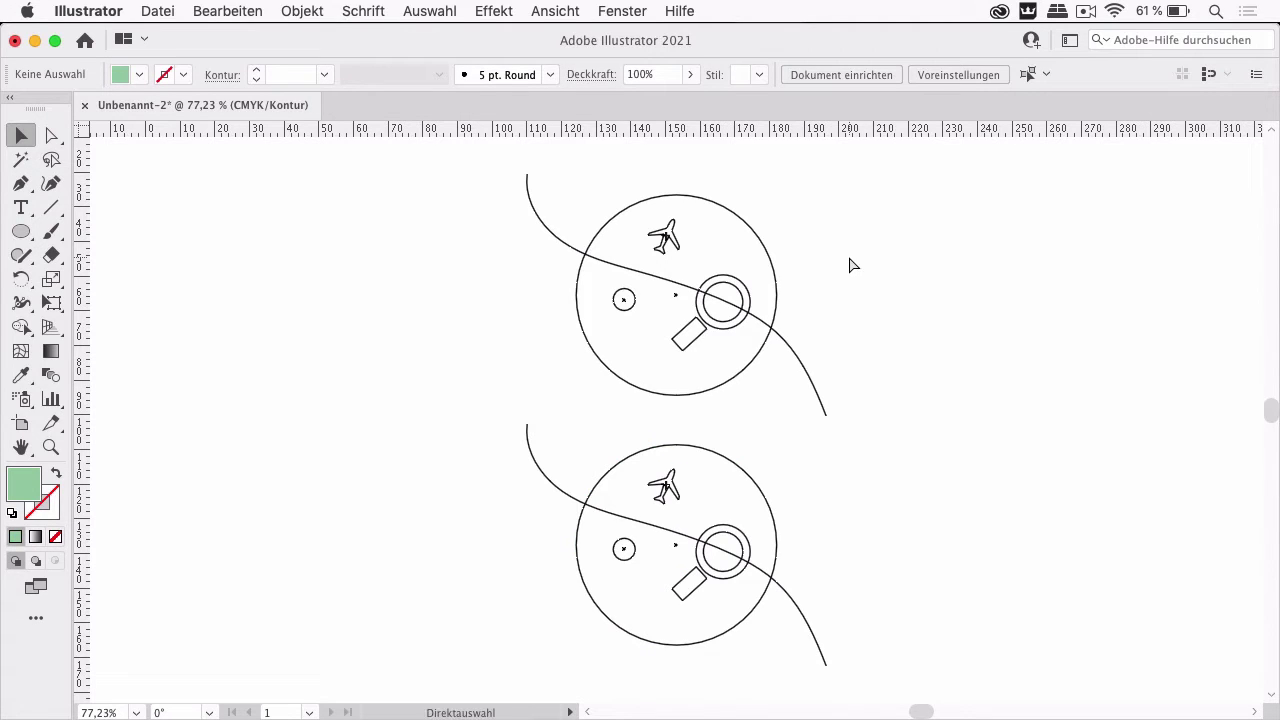
key("super+y")
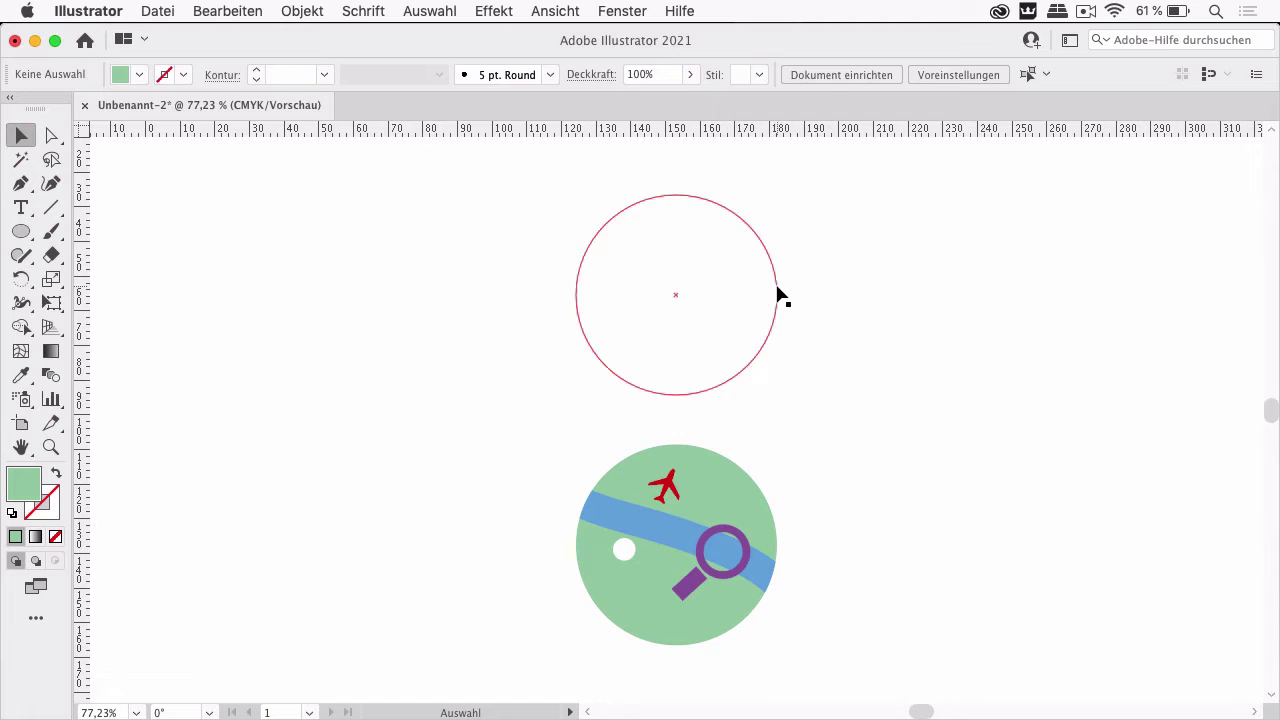
left_click(777, 293)
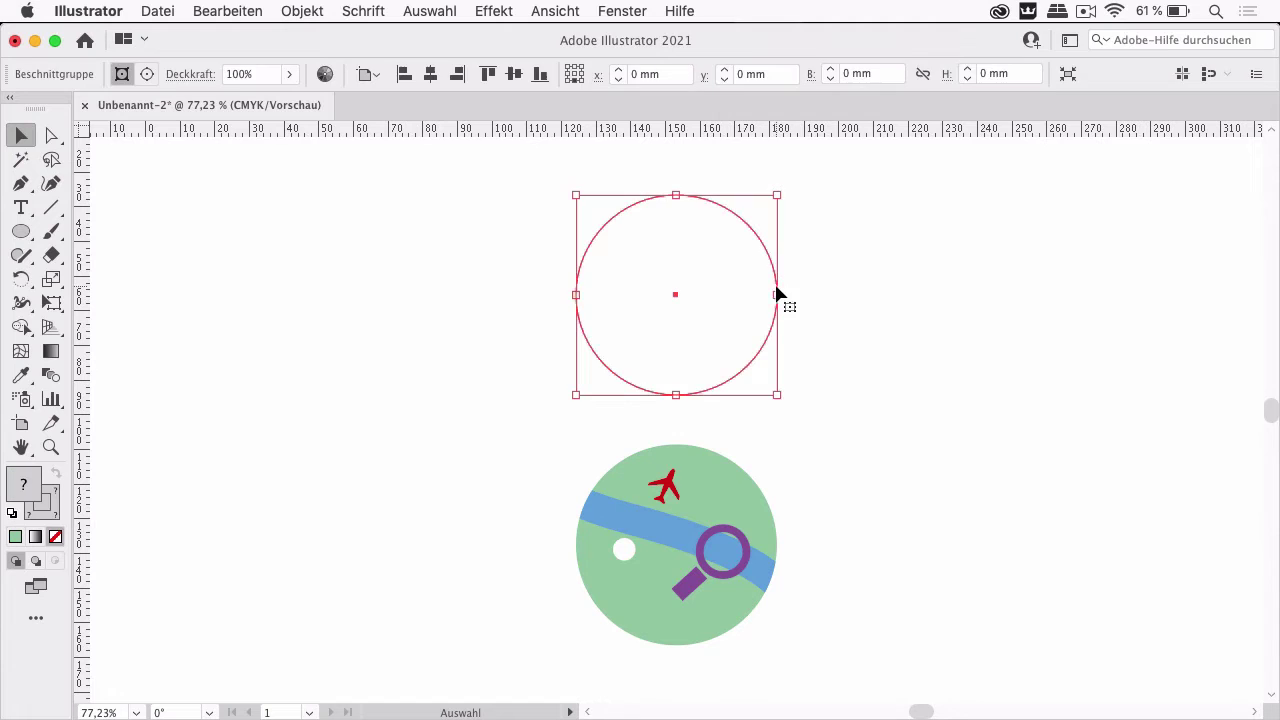
left_click(917, 227)
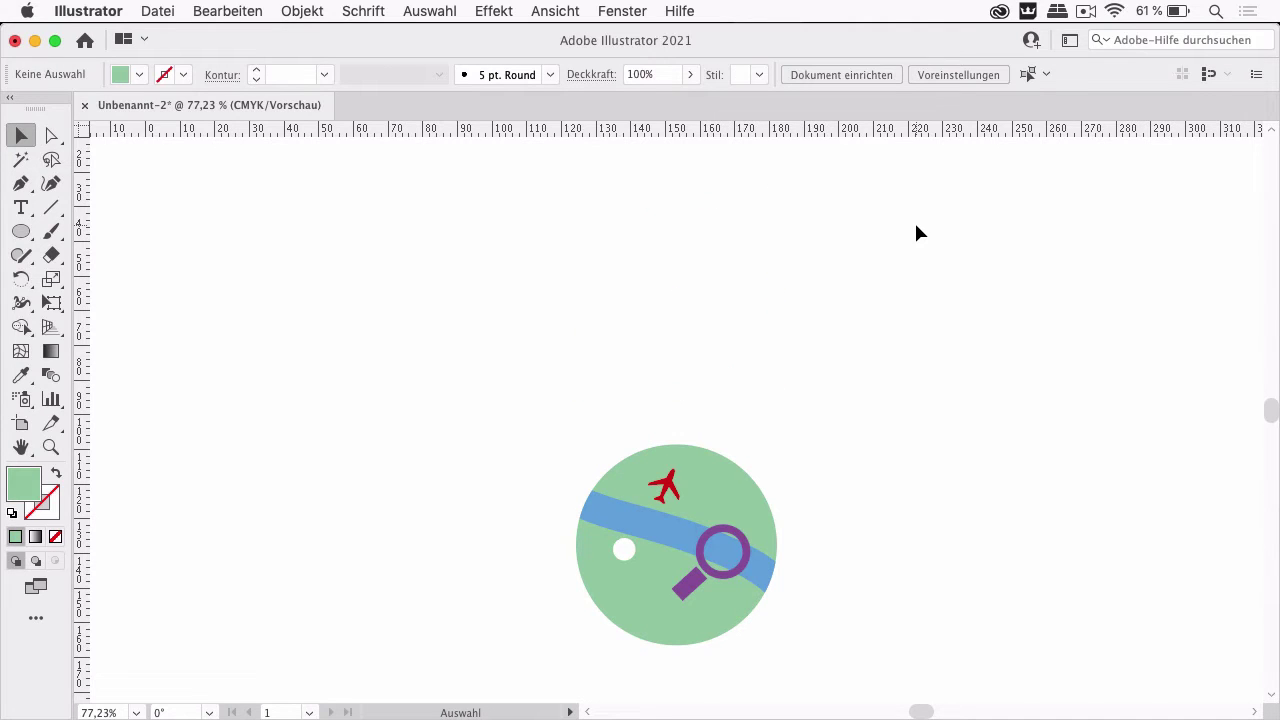
Open the Ebenen panel, target Ebene 2's clipping group, and collapse it.
left_click(627, 14)
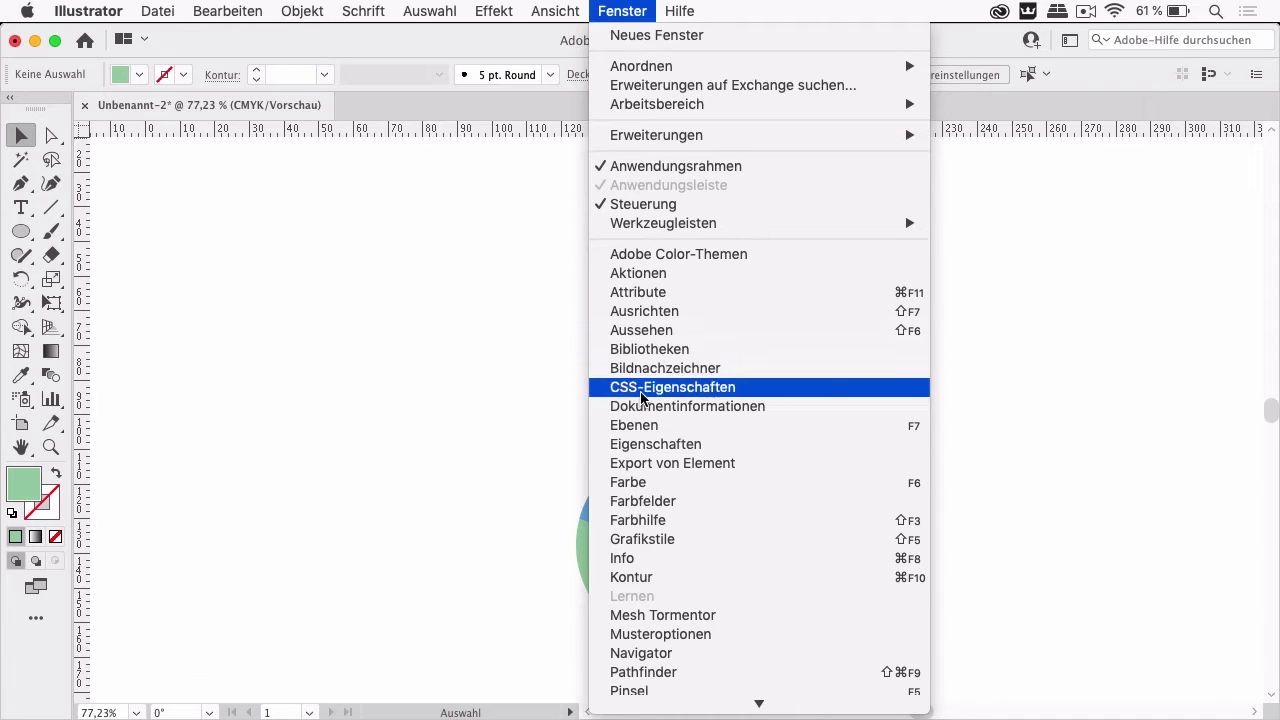
left_click(643, 428)
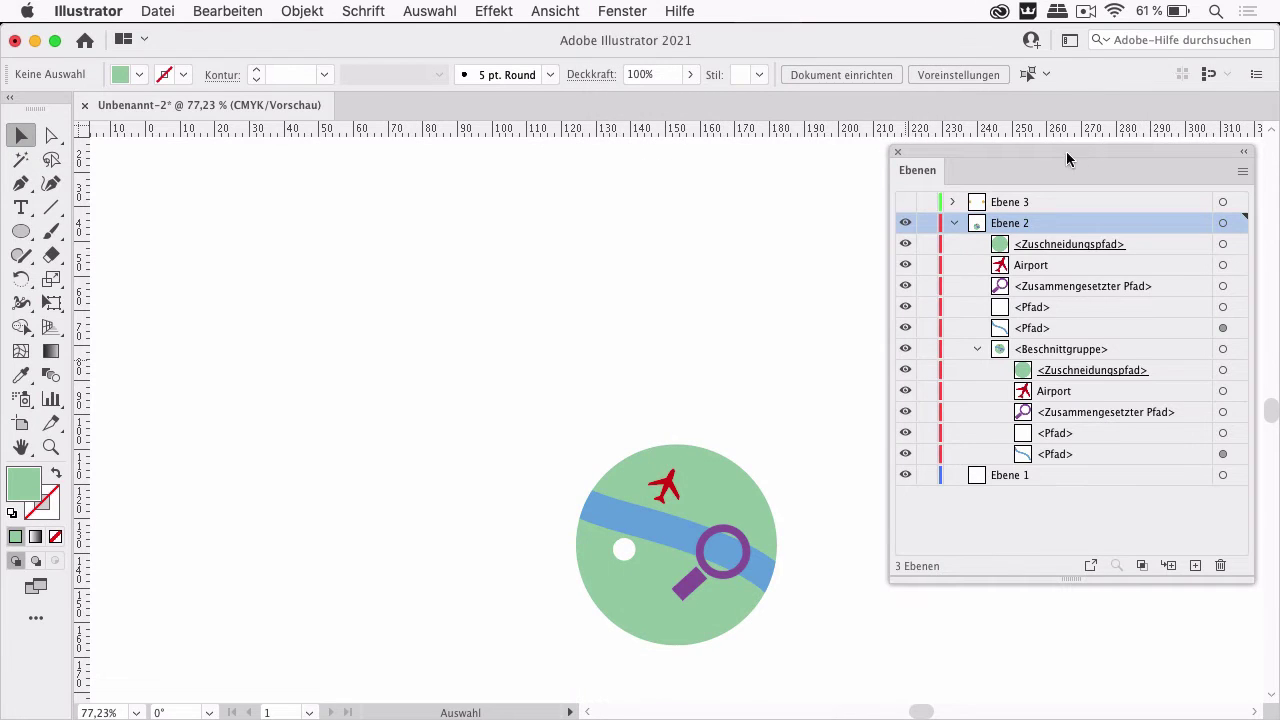
left_click_drag(1049, 152, 1035, 152)
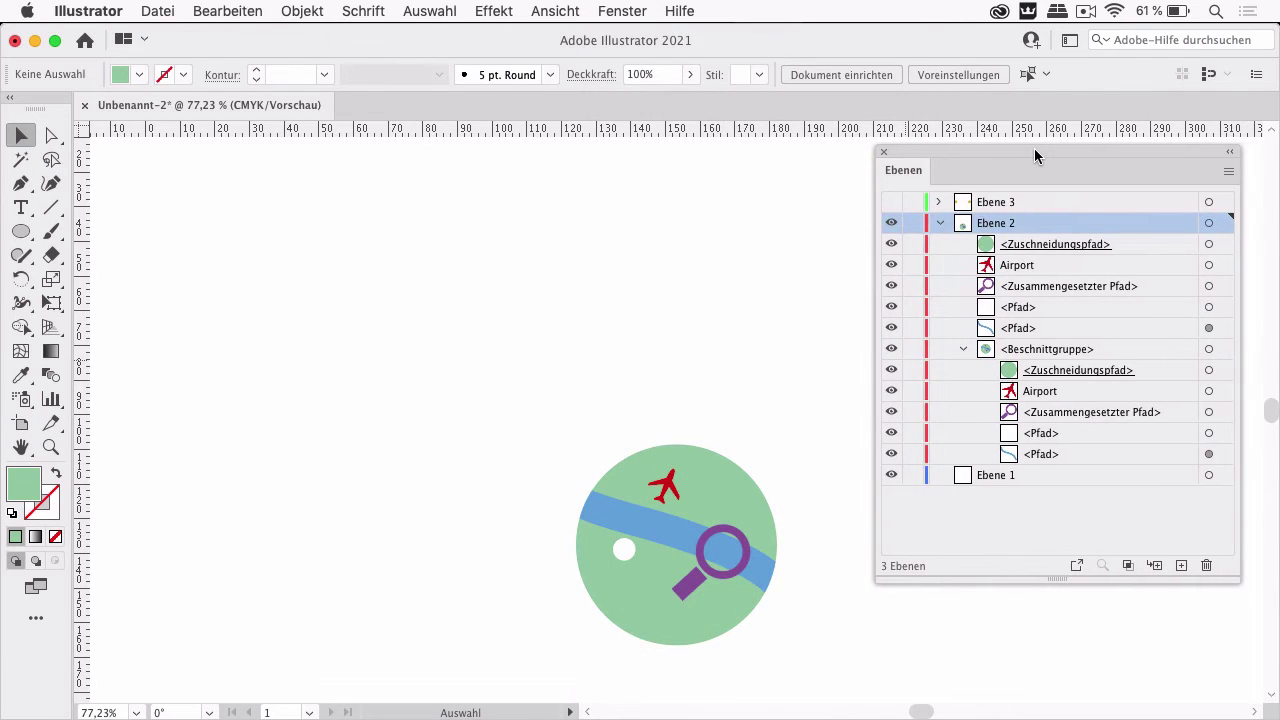
left_click(1209, 244)
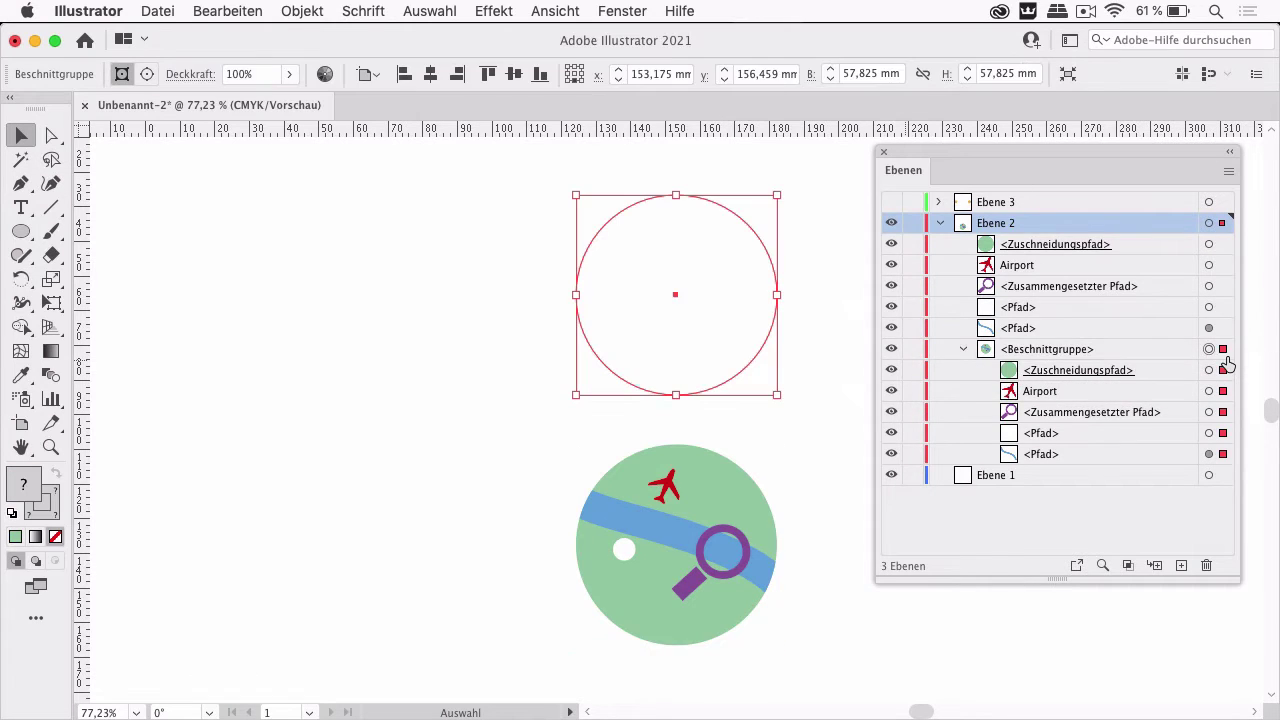
left_click(1223, 352)
left_click(1028, 535)
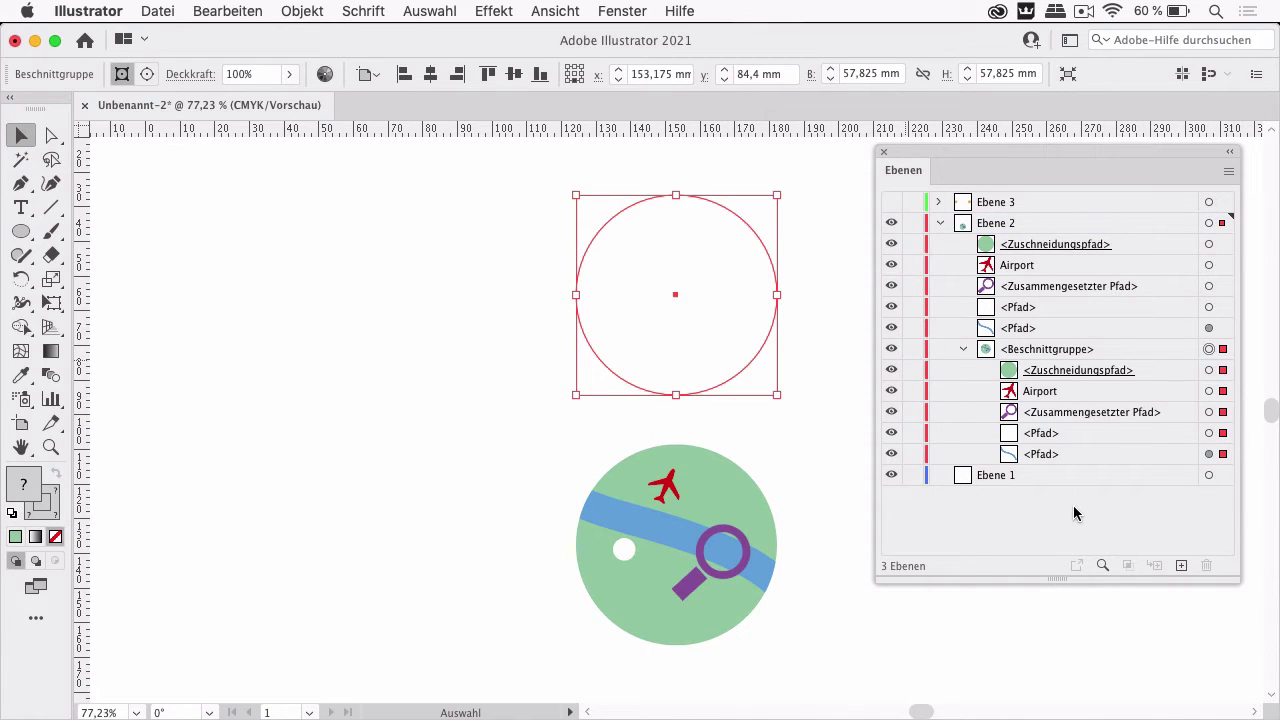
left_click(1114, 345)
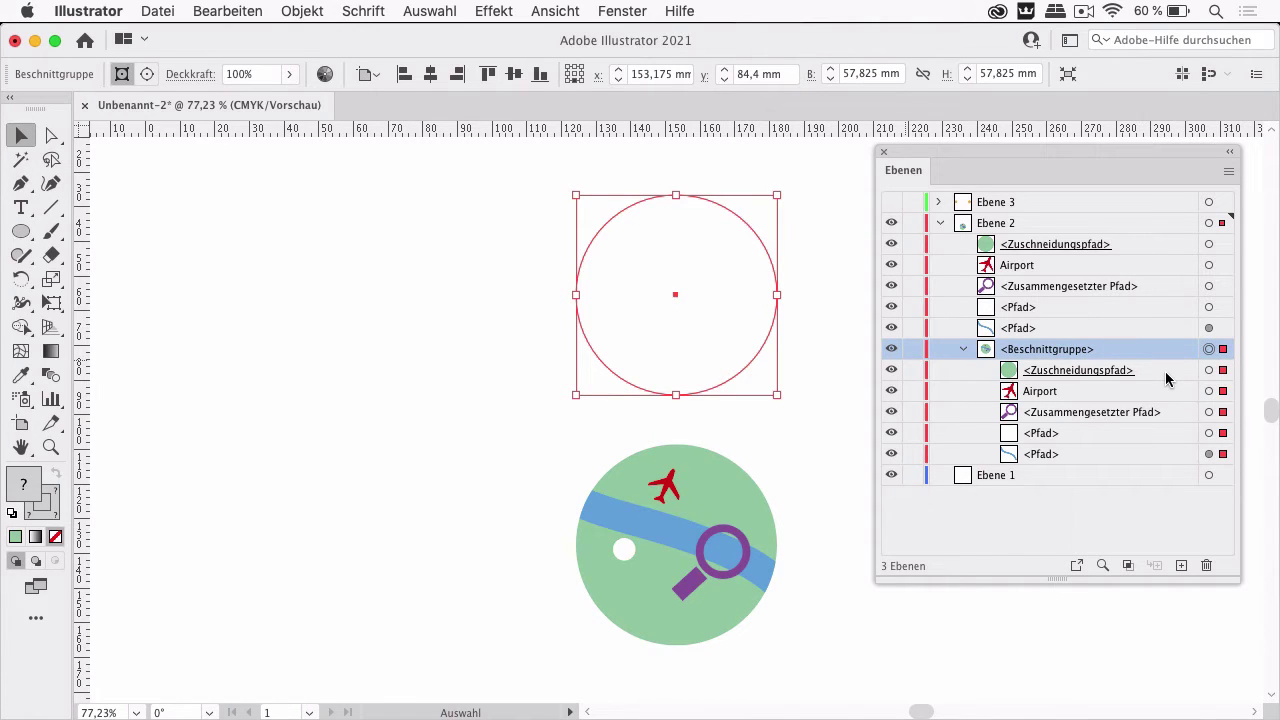
left_click(964, 349)
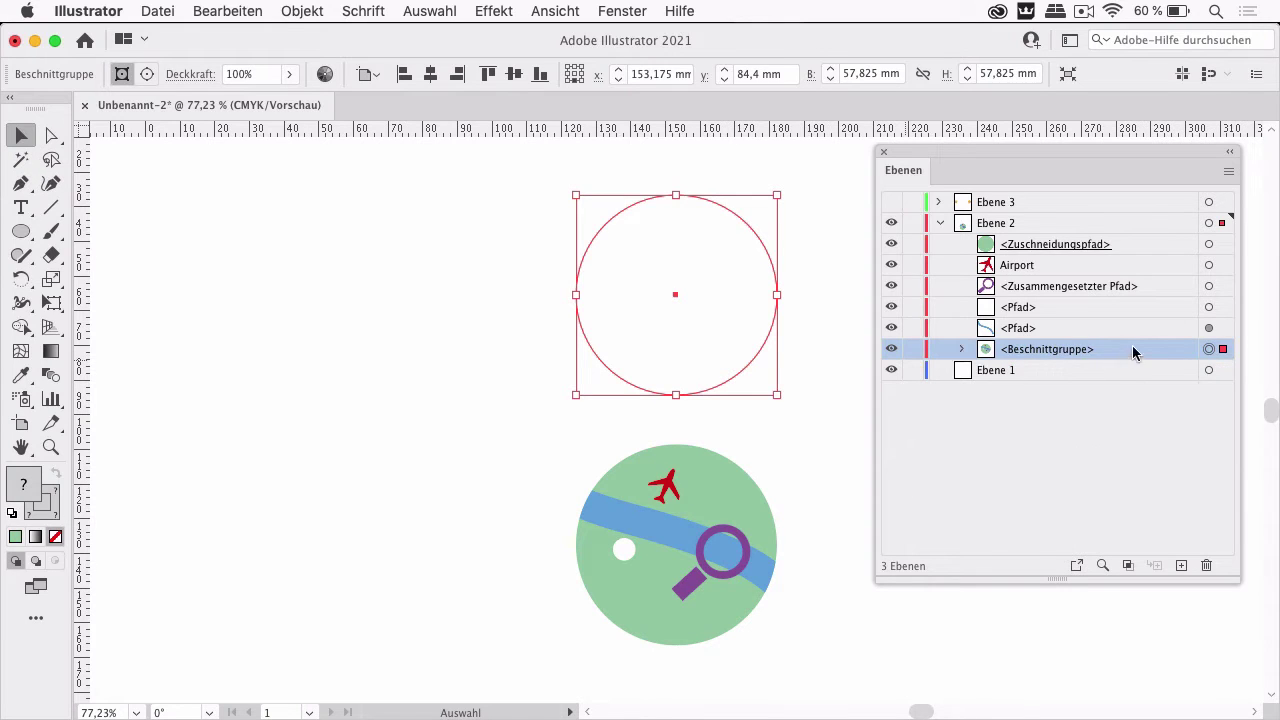
Drag the upper Beschnittgruppe into Ebene 1, make Ebene 2 active, and hide the group.
left_click(963, 349)
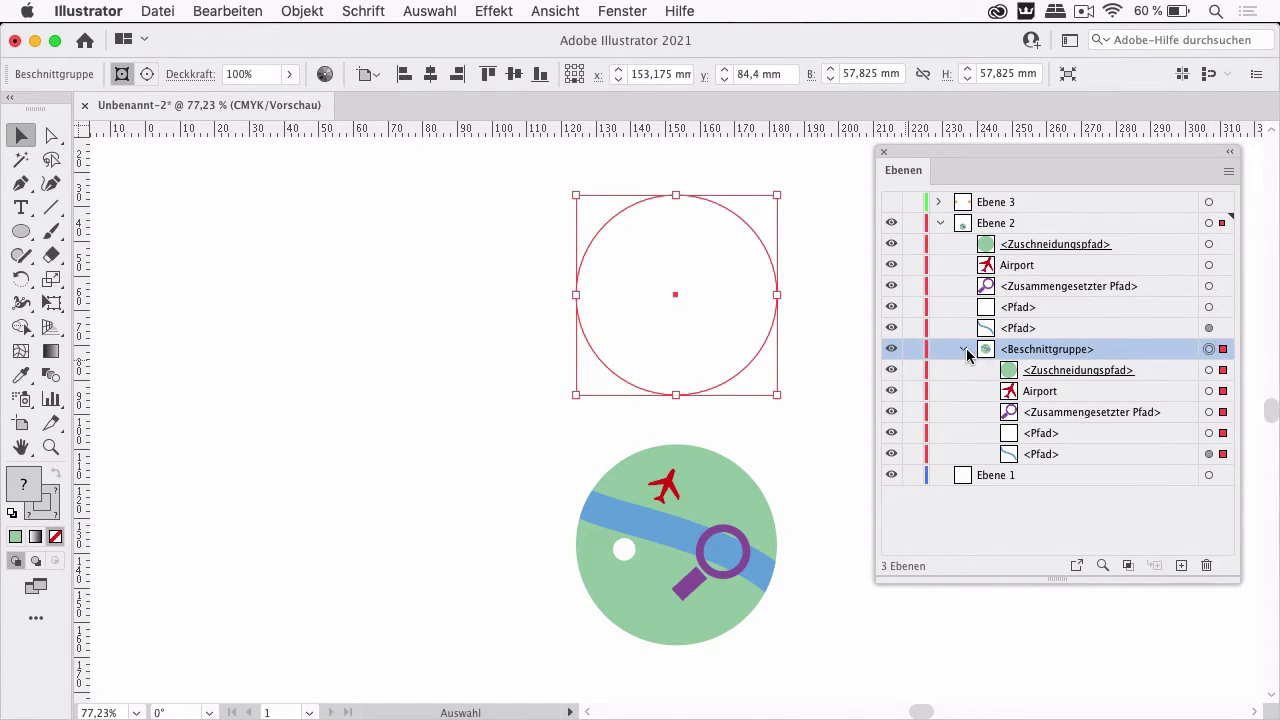
left_click(965, 351)
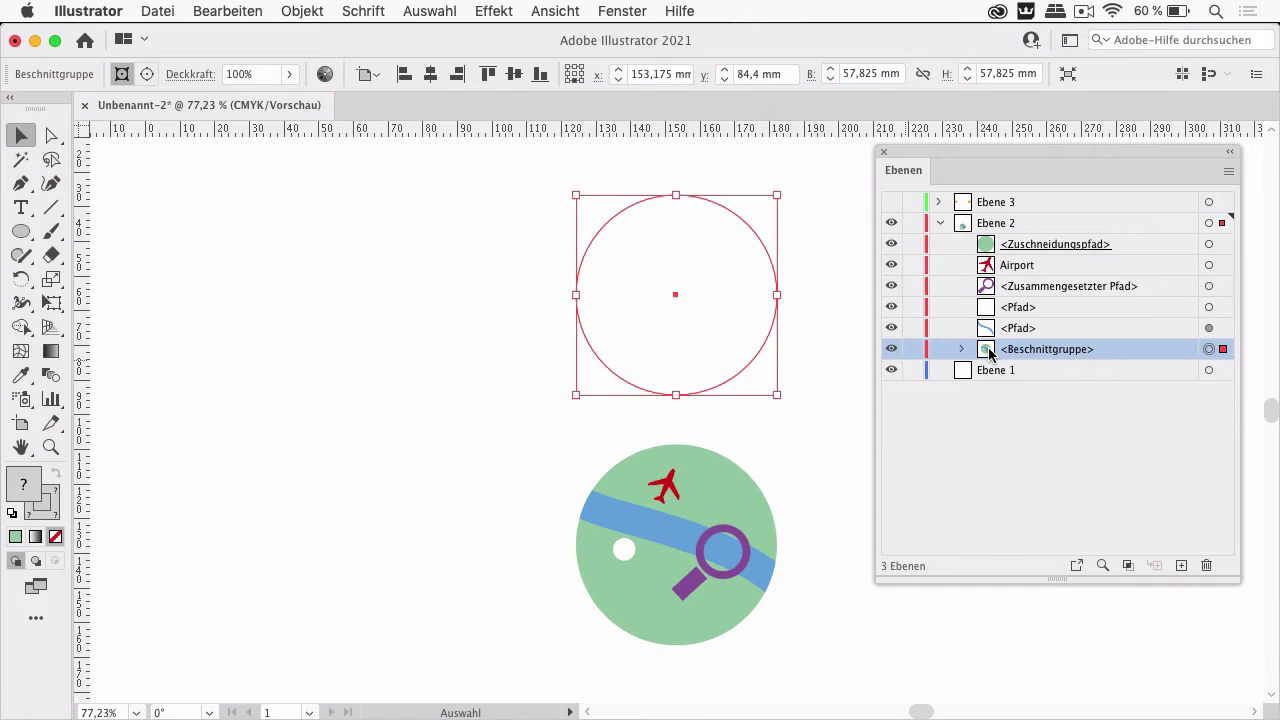
left_click_drag(989, 352, 966, 369)
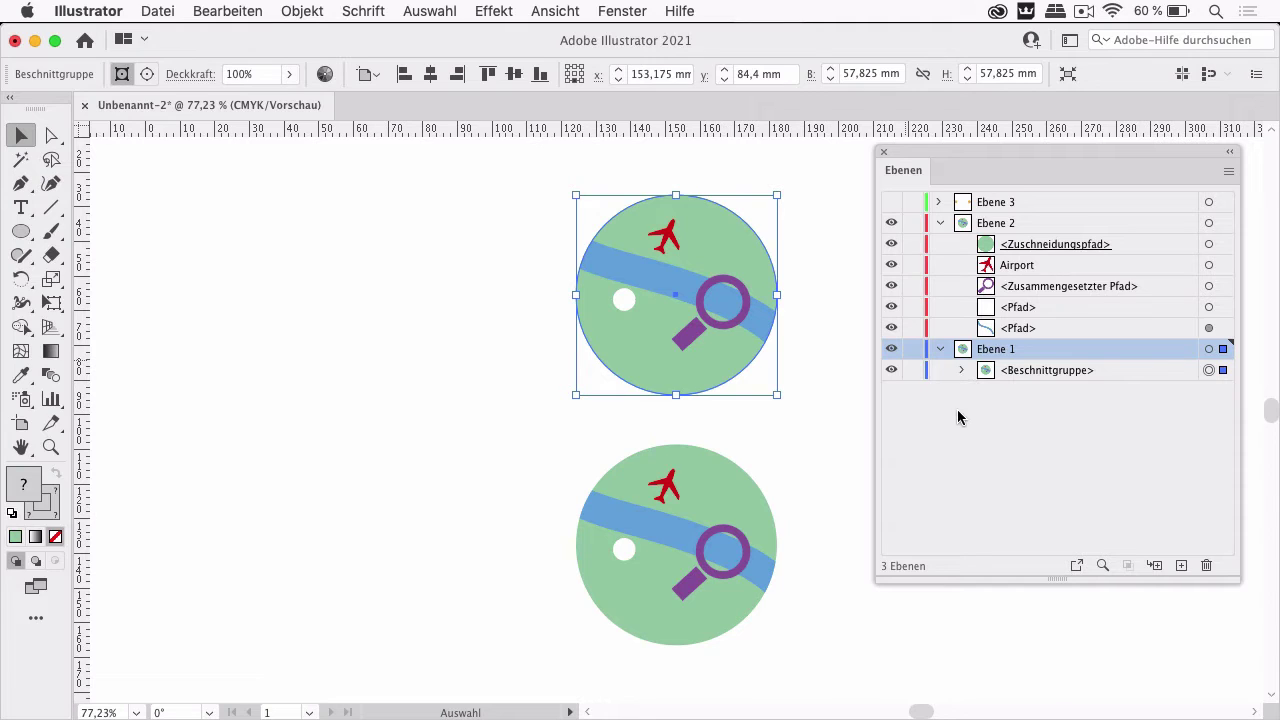
left_click(1067, 223)
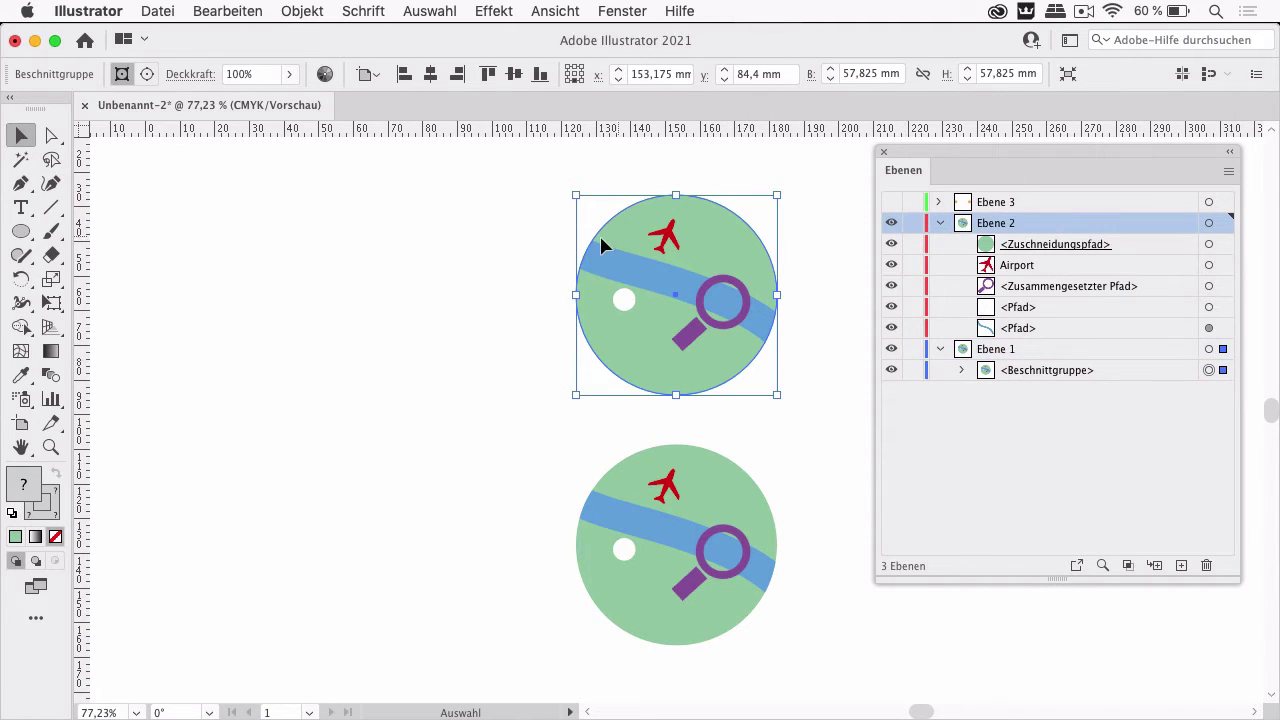
left_click(891, 369)
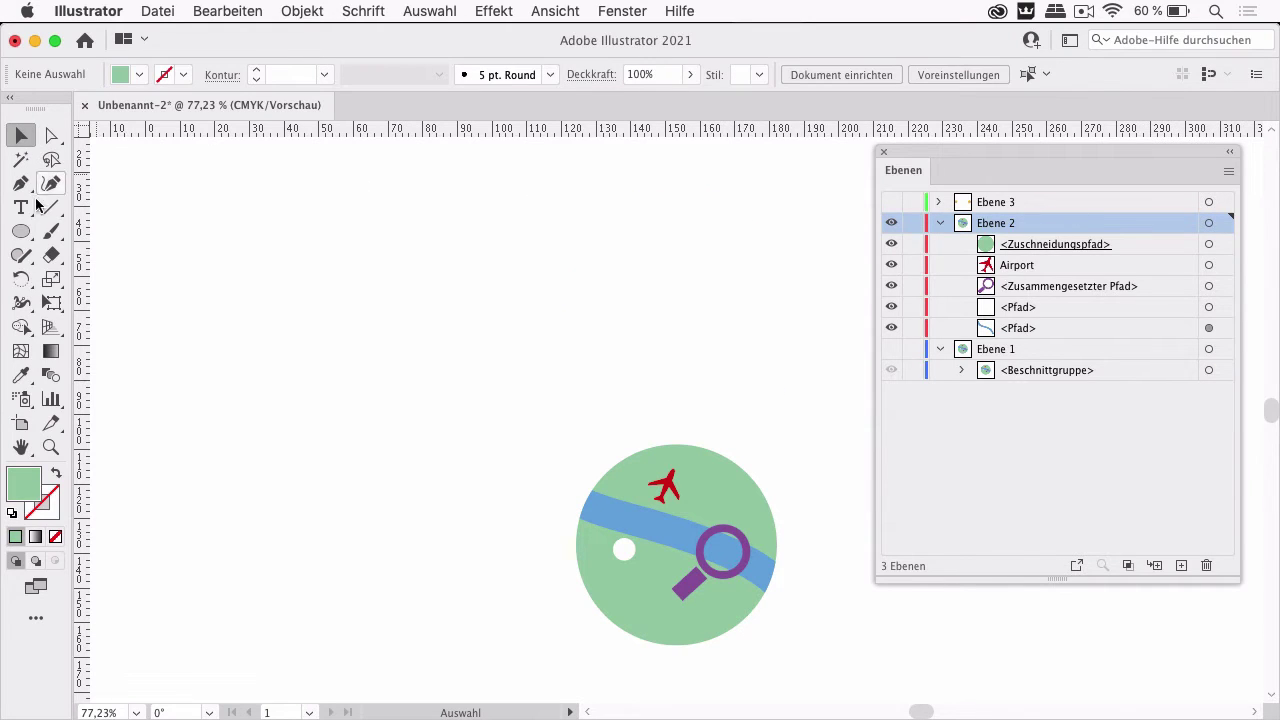
Draw four ellipses around the globe and select their entries in the layer list.
left_click(20, 231)
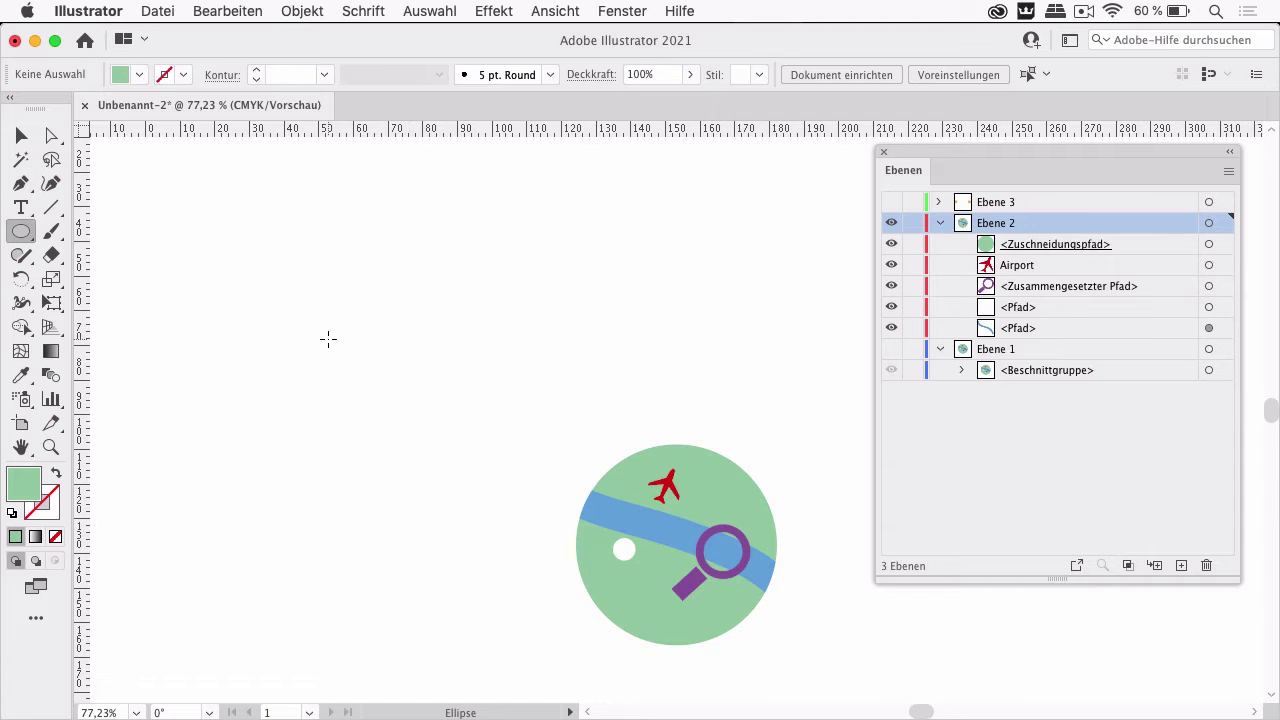
left_click_drag(328, 340, 420, 420)
left_click_drag(335, 481, 421, 537)
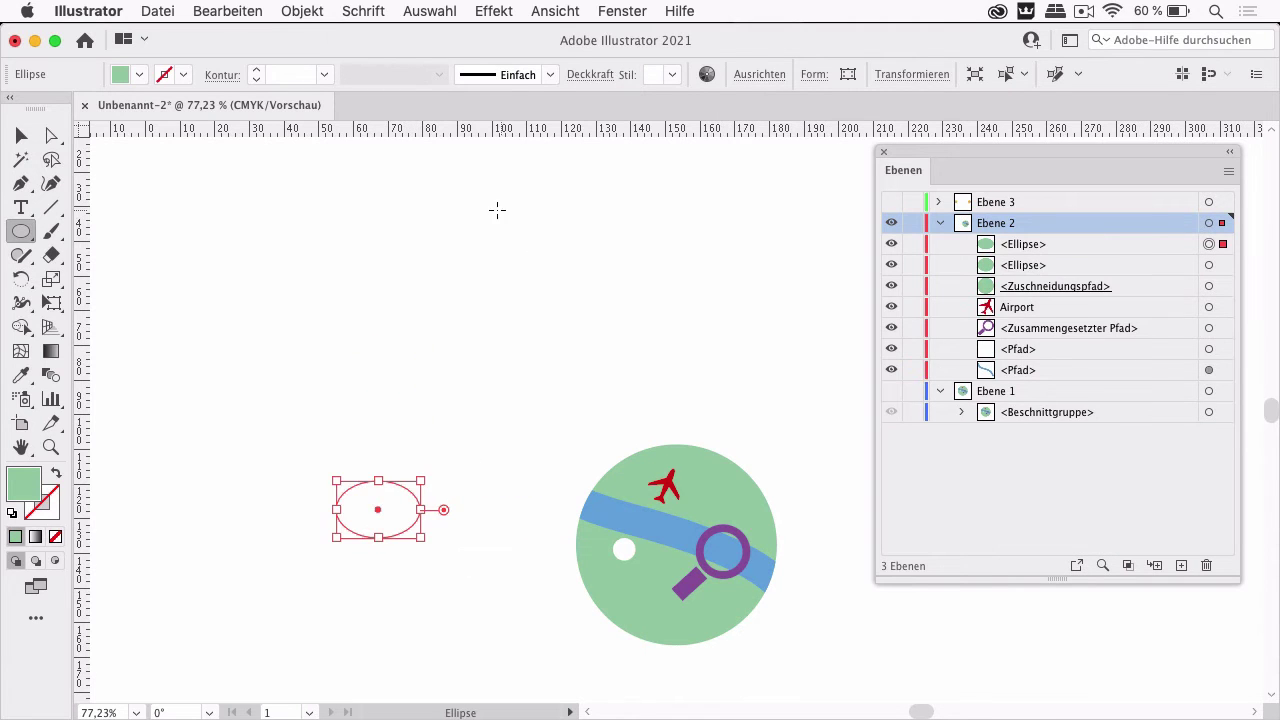
left_click_drag(460, 251, 542, 343)
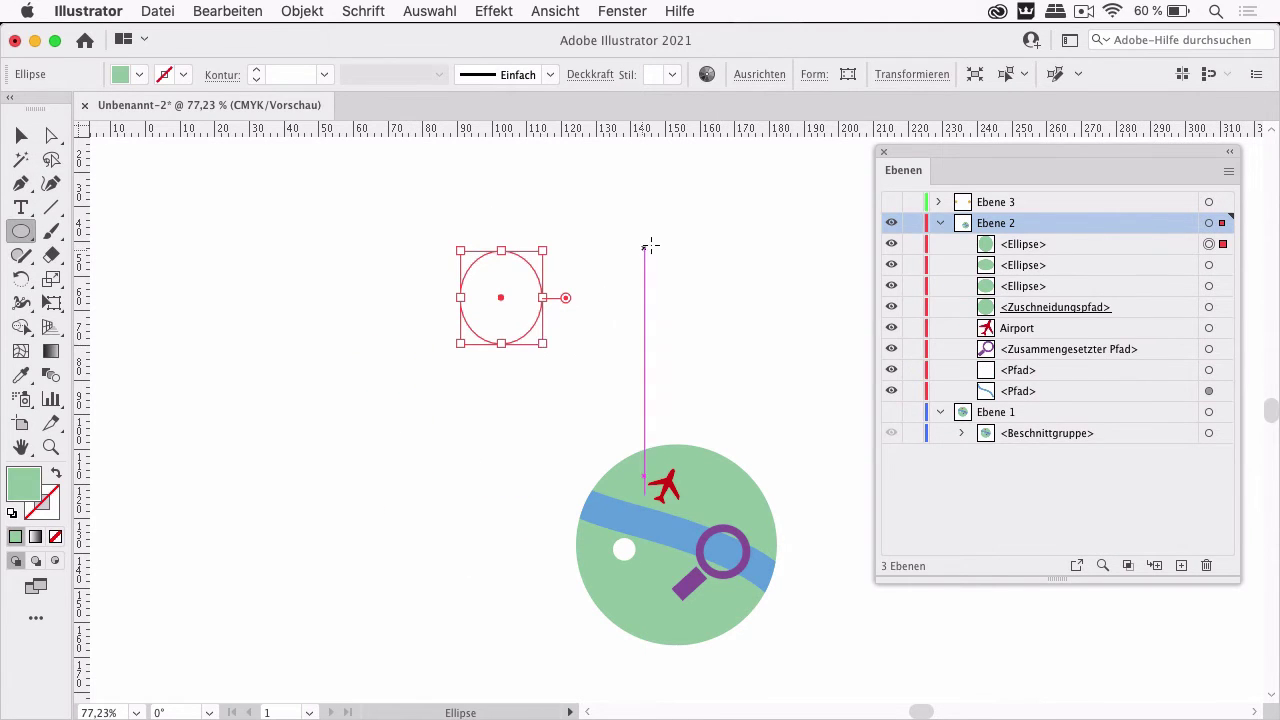
left_click_drag(652, 244, 735, 343)
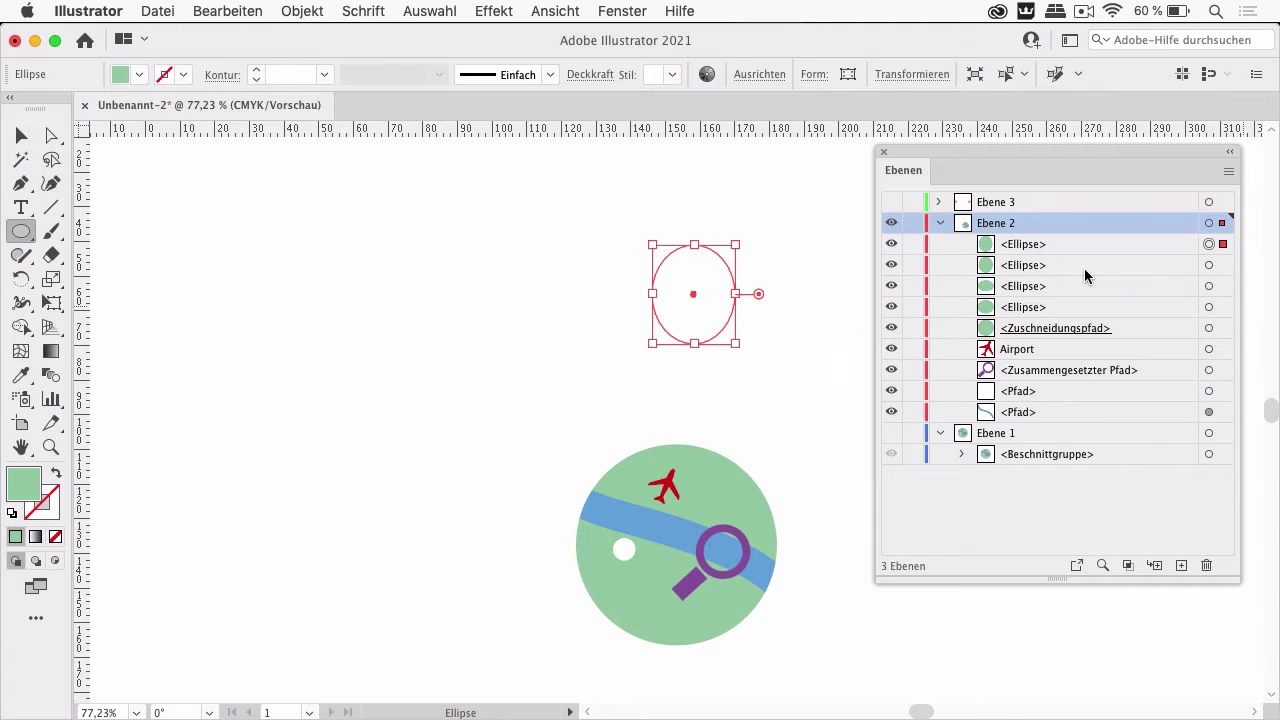
left_click(1075, 307)
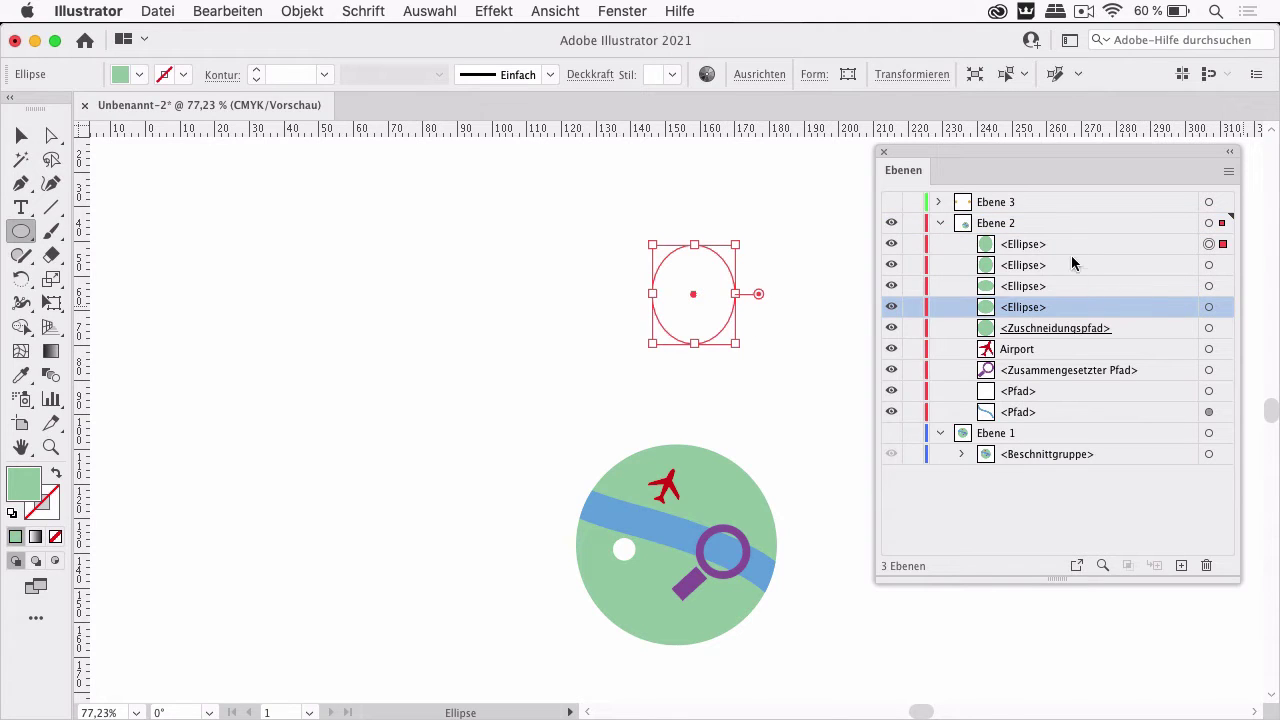
left_click(1142, 334)
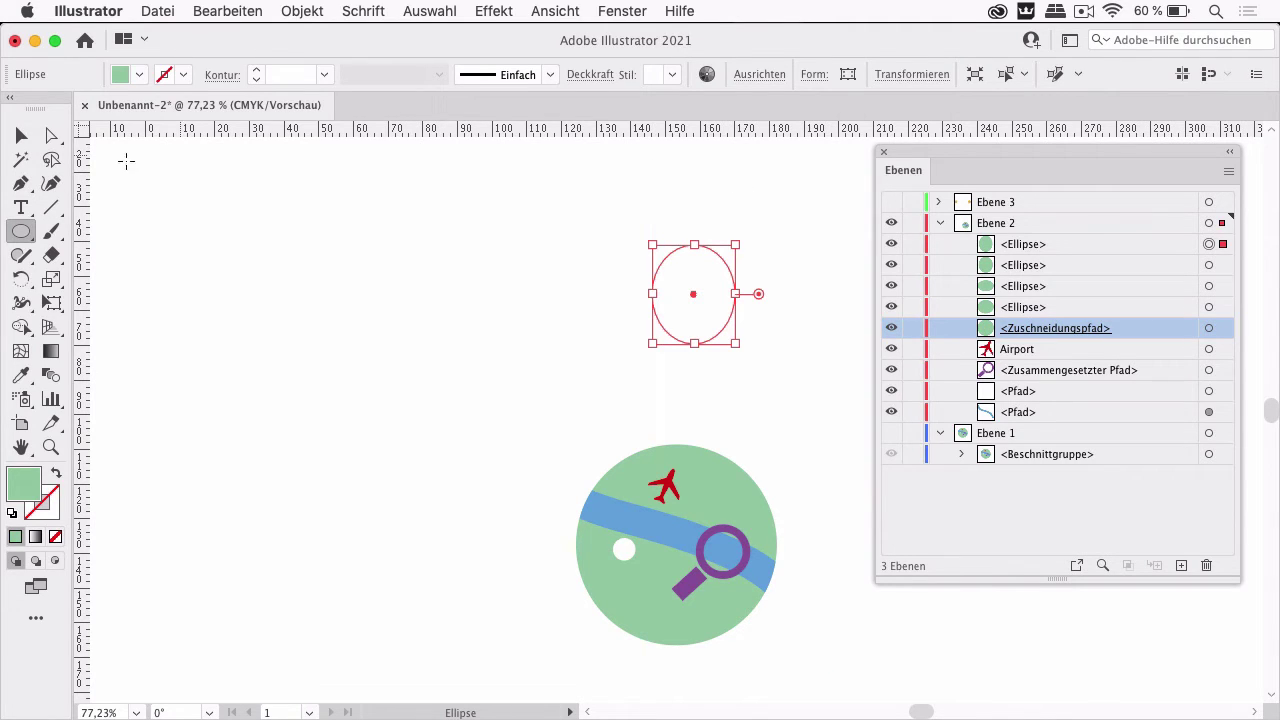
Delete the three stray ellipses and the remaining small ellipse.
key("v")
left_click_drag(354, 162, 345, 415)
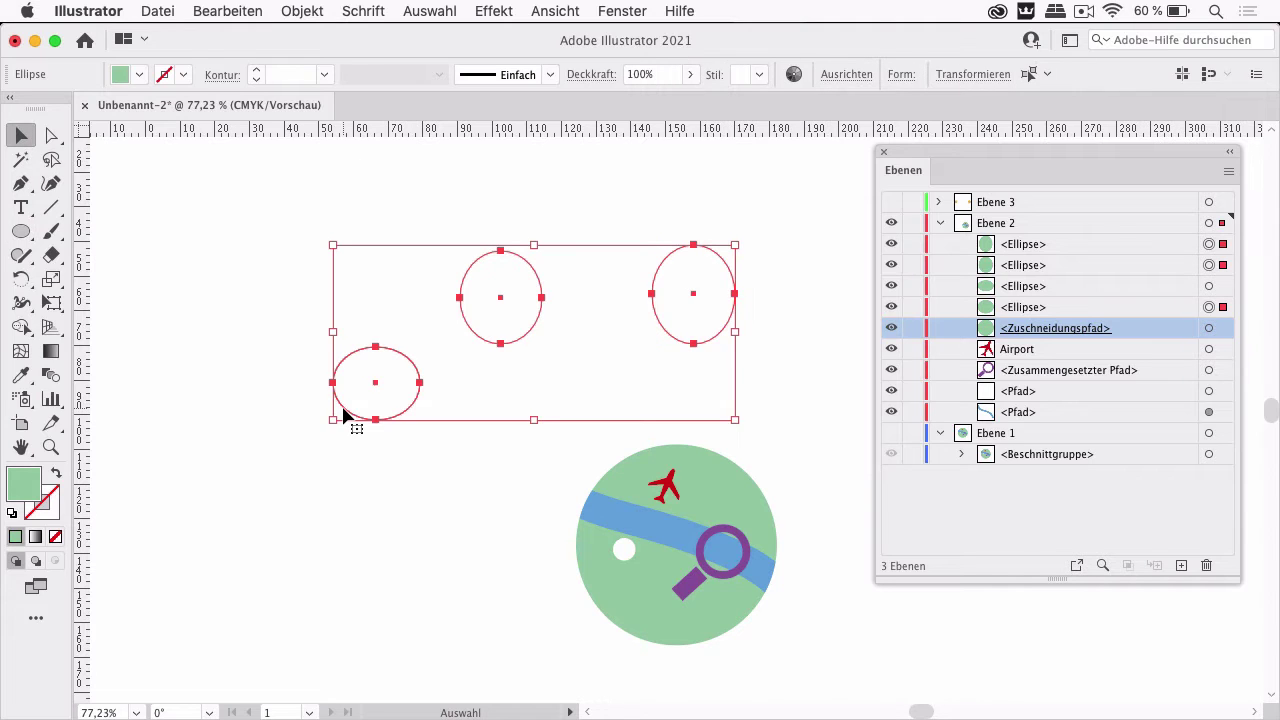
key("Delete")
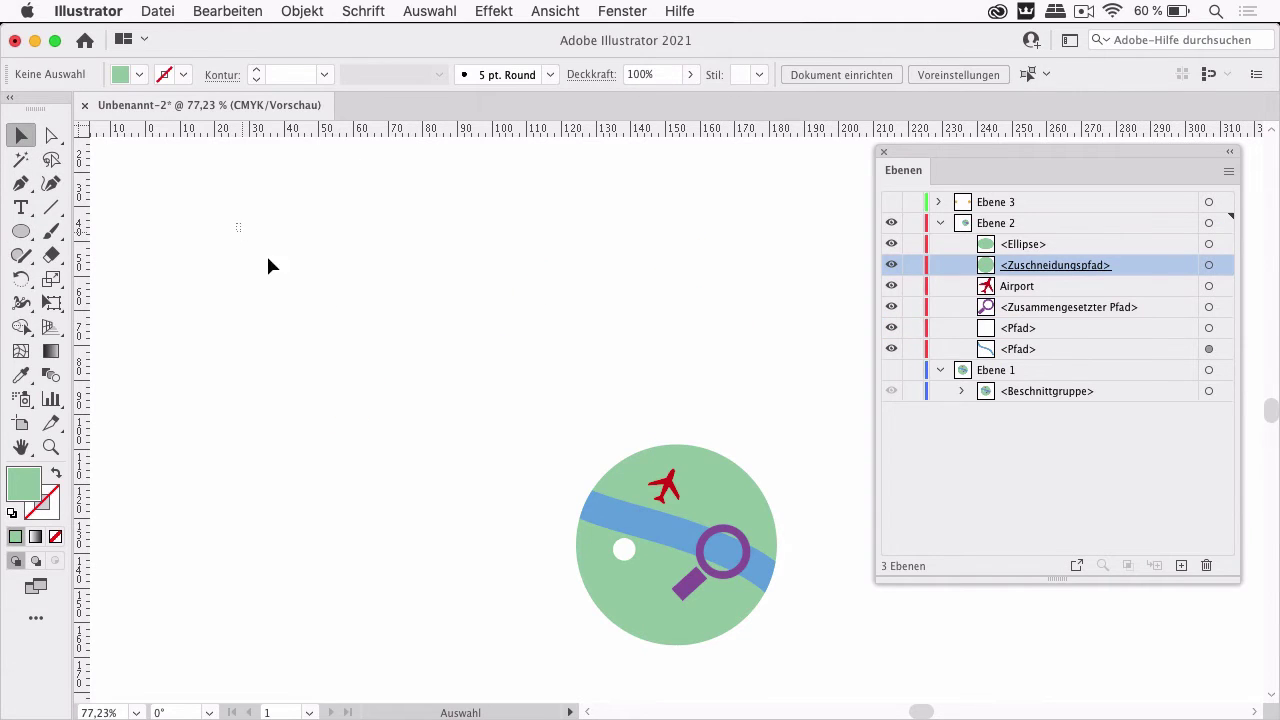
left_click_drag(479, 593, 487, 633)
key("Delete")
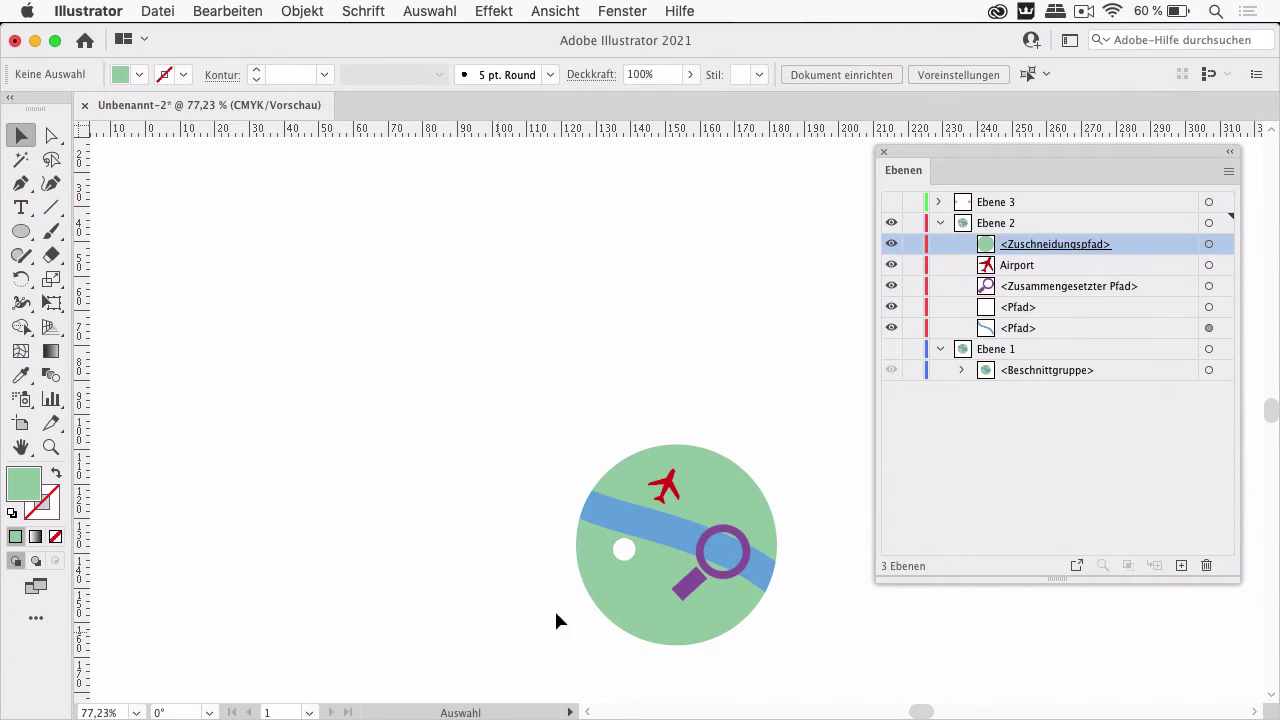
Show Ebene 1, then collapse and hide Ebene 2.
left_click(891, 349)
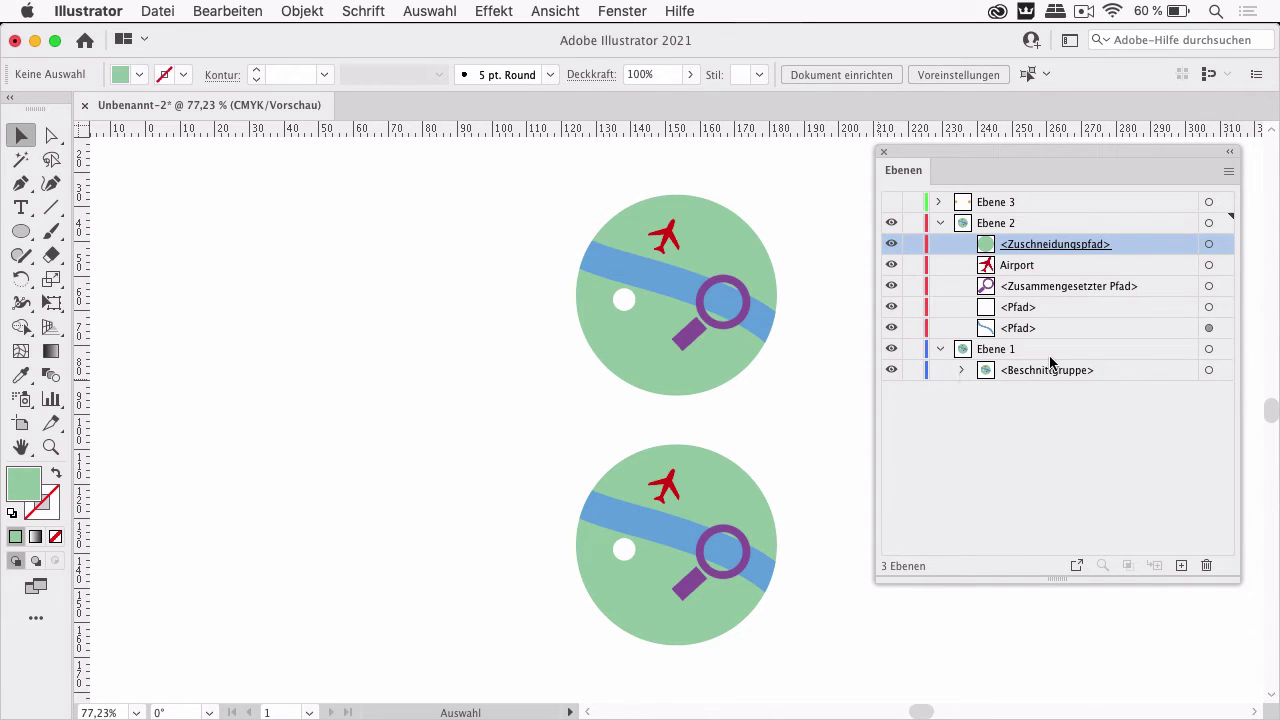
left_click(940, 223)
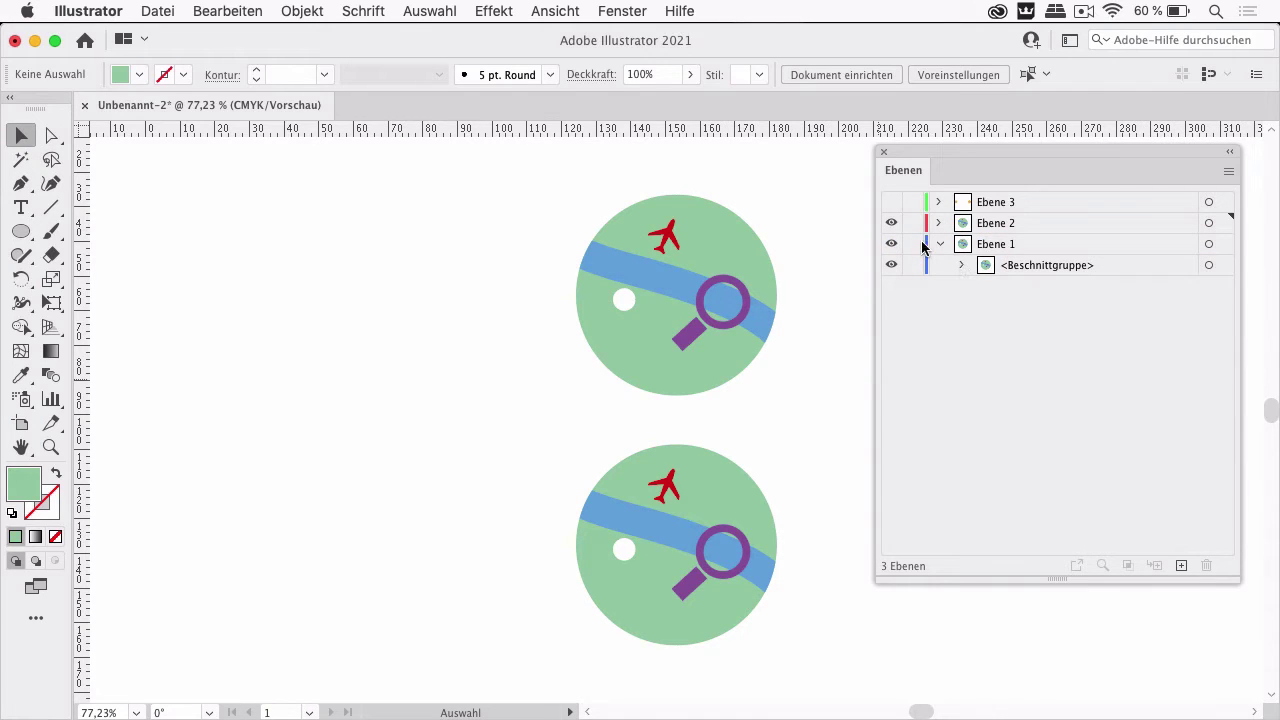
left_click(891, 223)
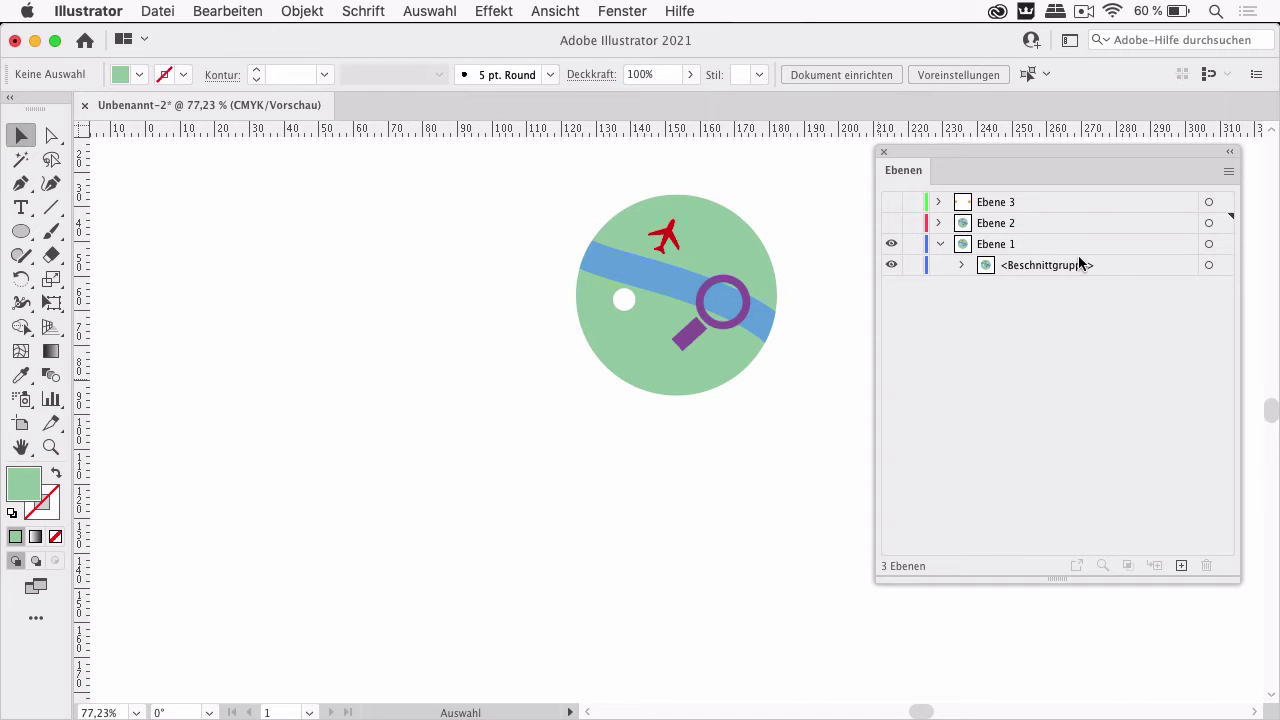
Release the Ebene 1 globe's clipping mask via Objekt > Schnittmaske > Zurückwandeln.
left_click(669, 284)
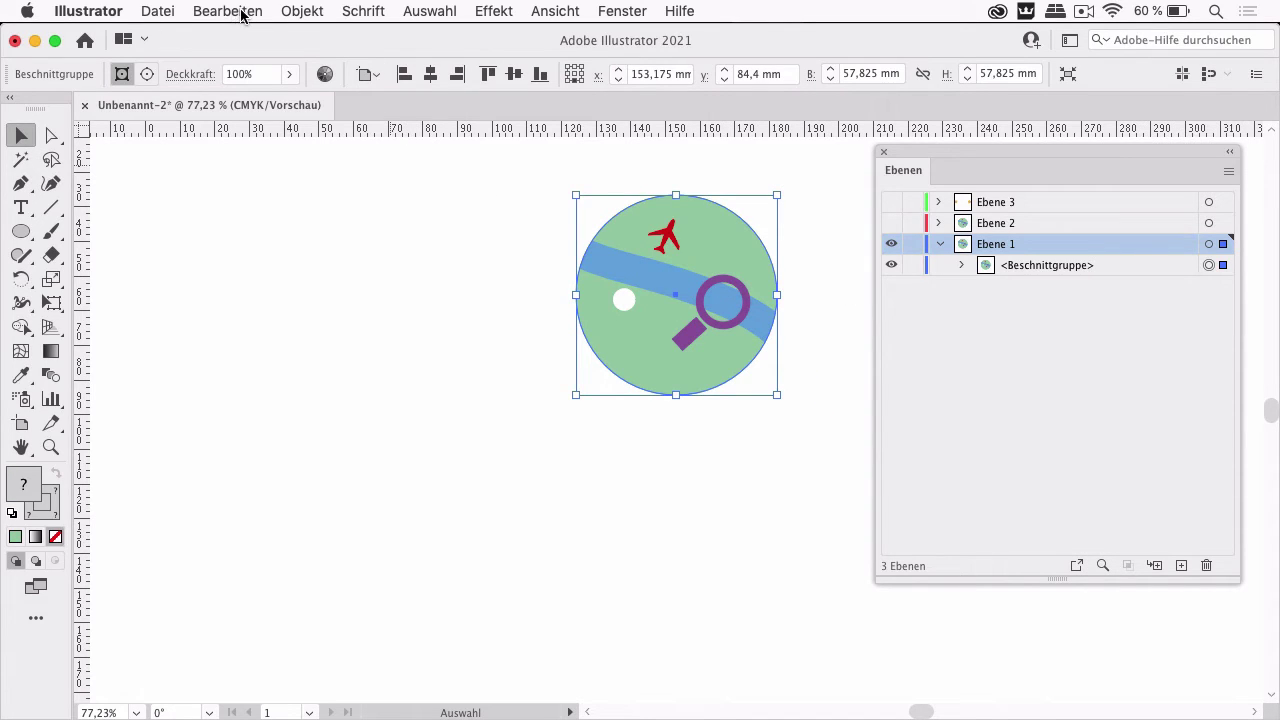
left_click(289, 12)
mouse_move(337, 612)
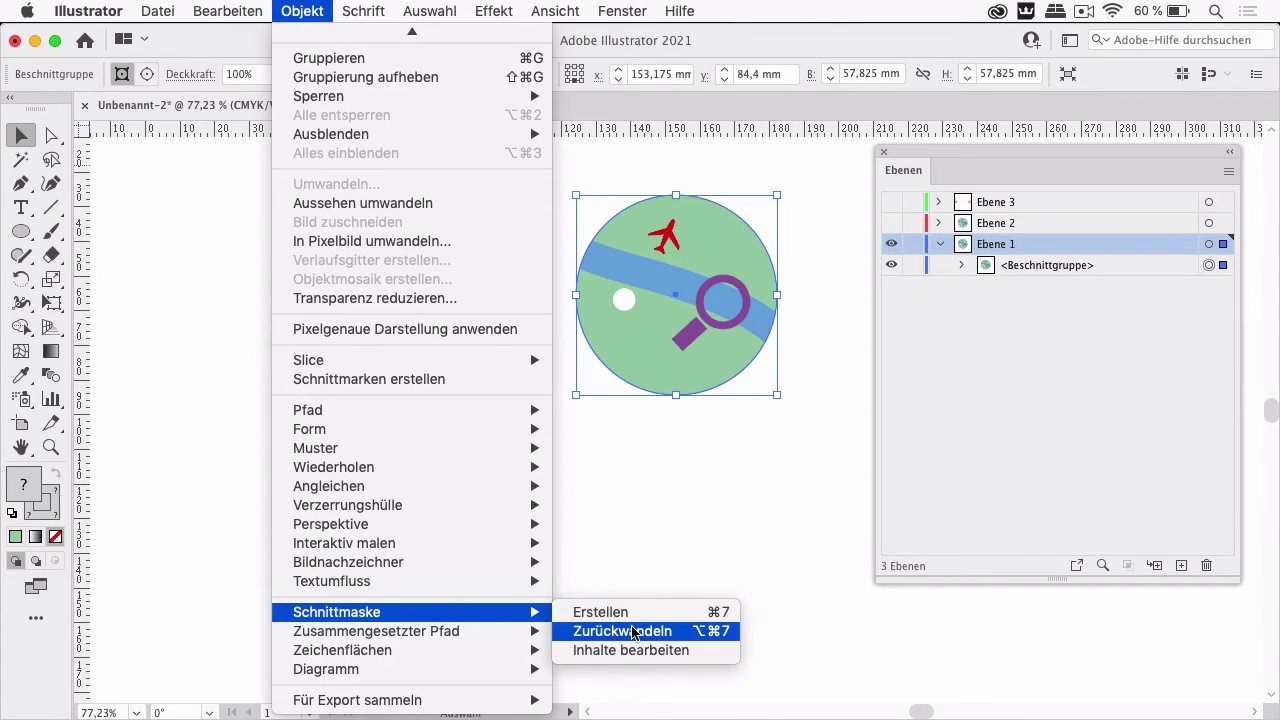
left_click(632, 631)
left_click(760, 548)
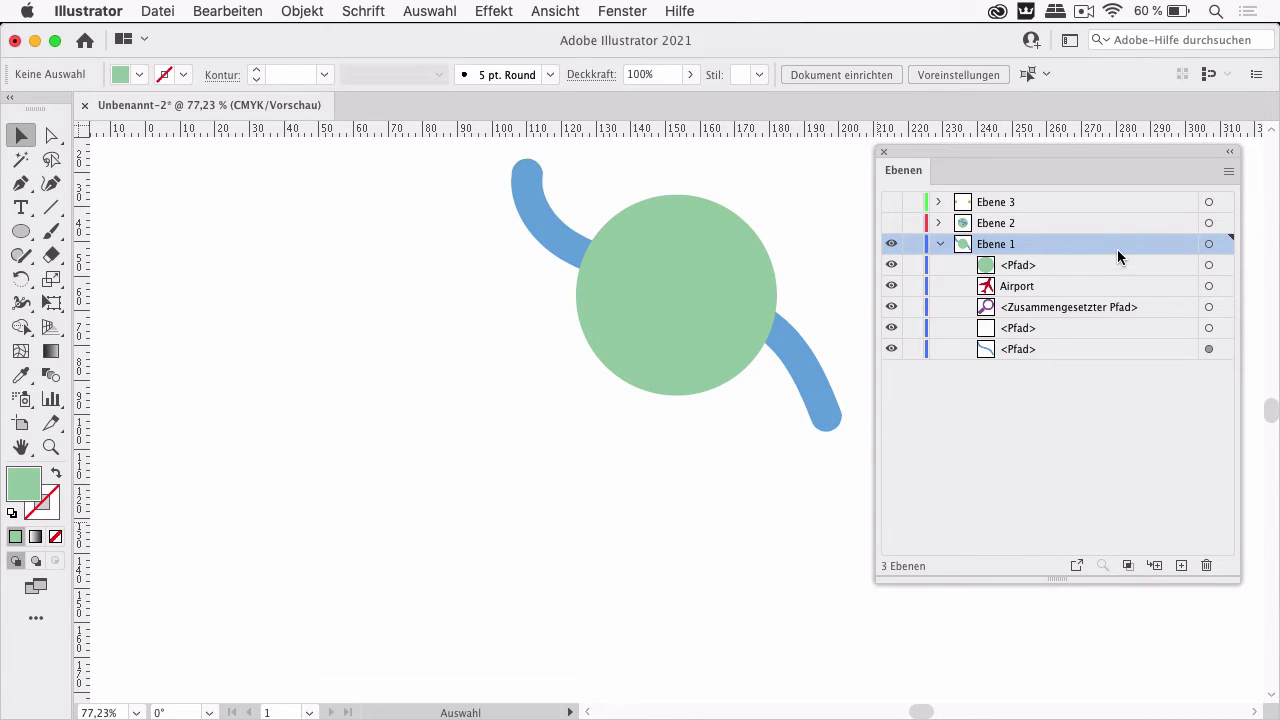
Duplicate Ebene 1 as Ebene 1 Kopie and move the original circle and river to the lower left.
left_click_drag(1133, 241, 1185, 567)
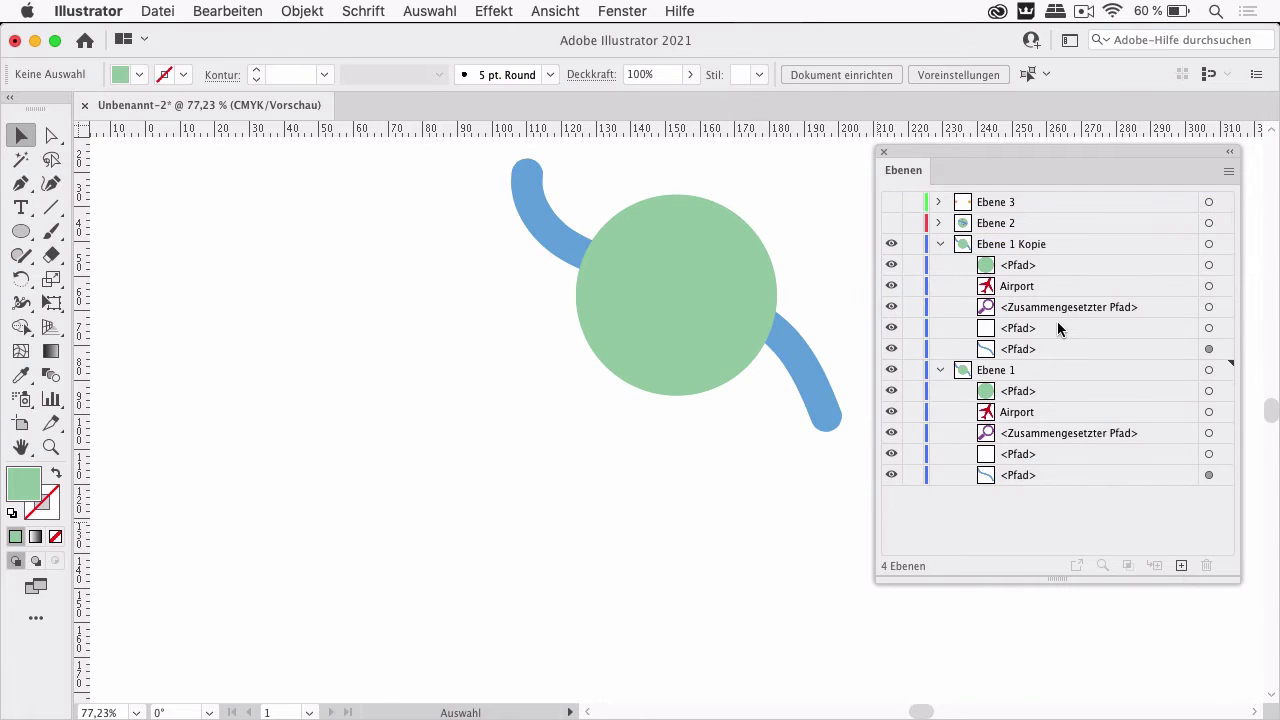
left_click(893, 246)
left_click_drag(831, 182, 790, 215)
left_click_drag(553, 436, 553, 437)
left_click_drag(709, 262, 367, 477)
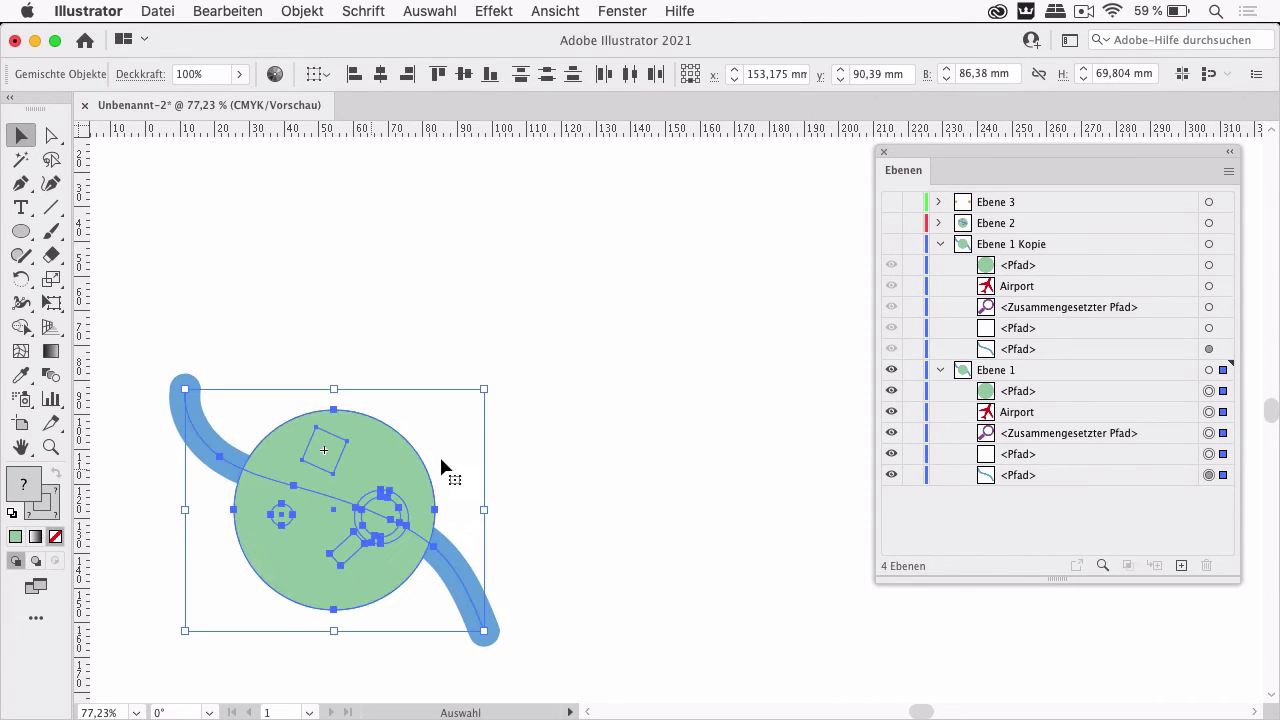
left_click(892, 245)
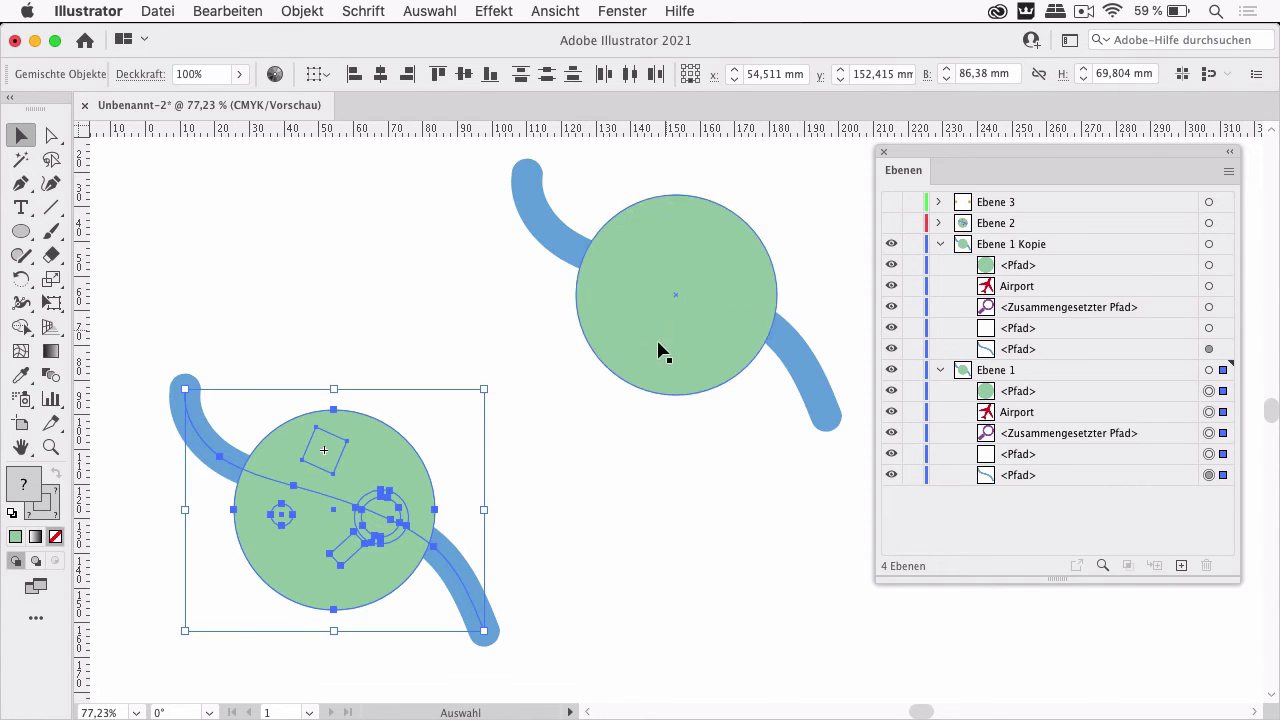
left_click(541, 489)
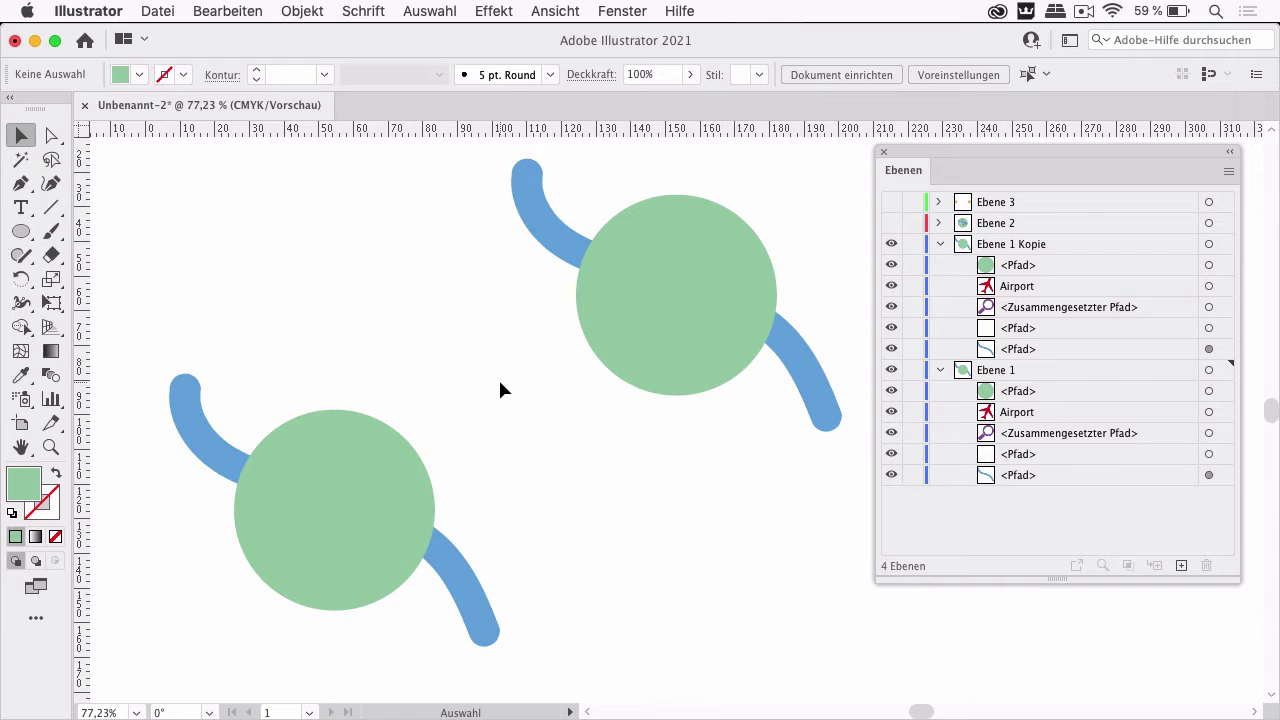
Clip the lower-left artwork into its circle with Objekt > Schnittmaske > Erstellen.
left_click_drag(224, 630, 220, 628)
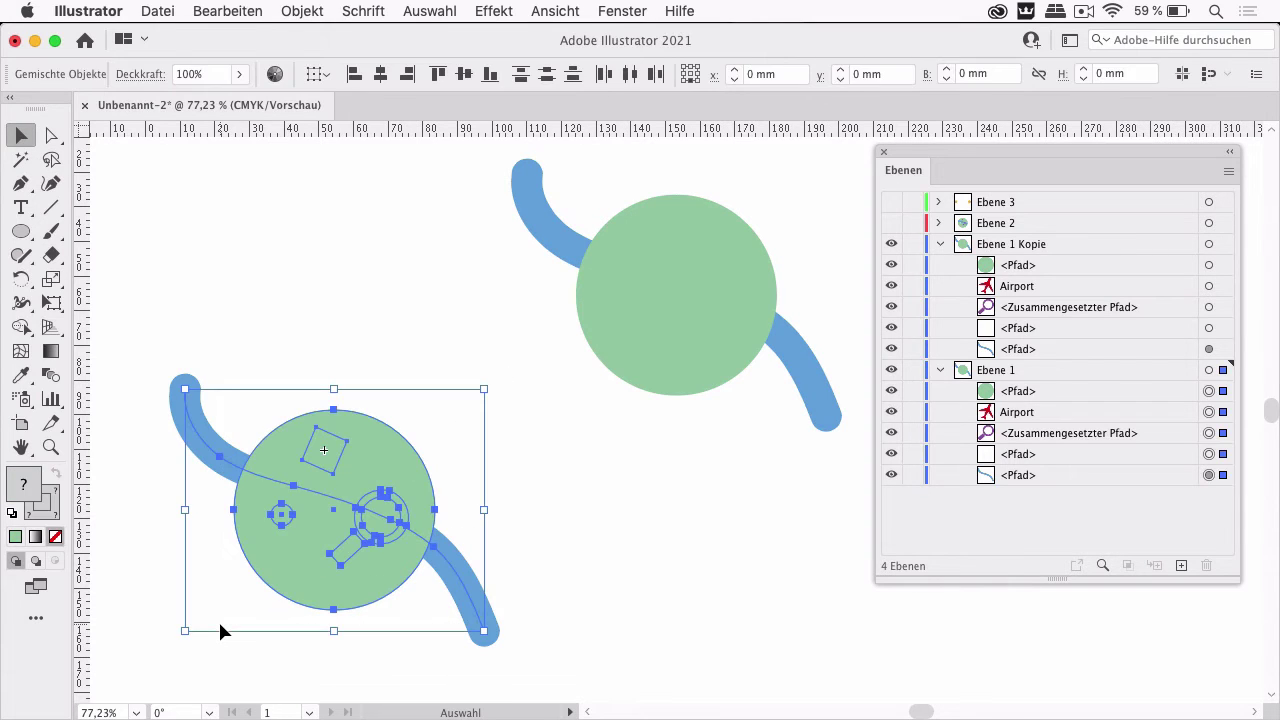
left_click(312, 16)
mouse_move(337, 658)
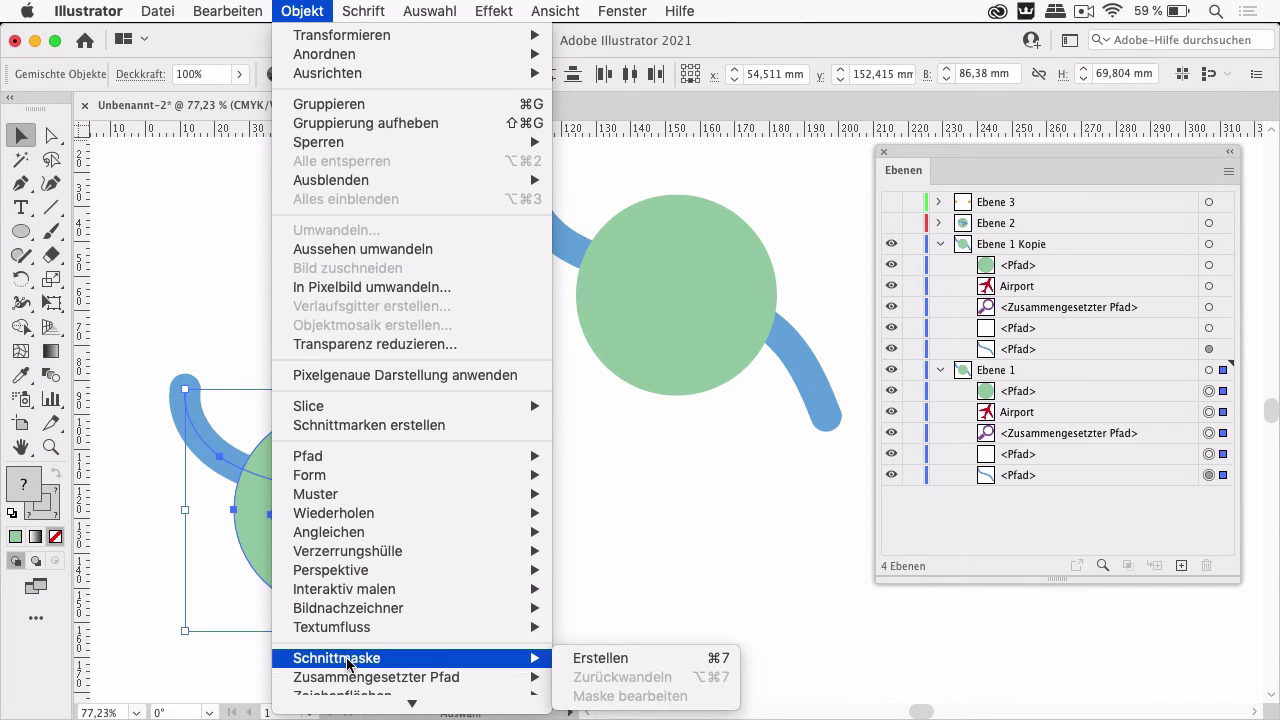
left_click(683, 660)
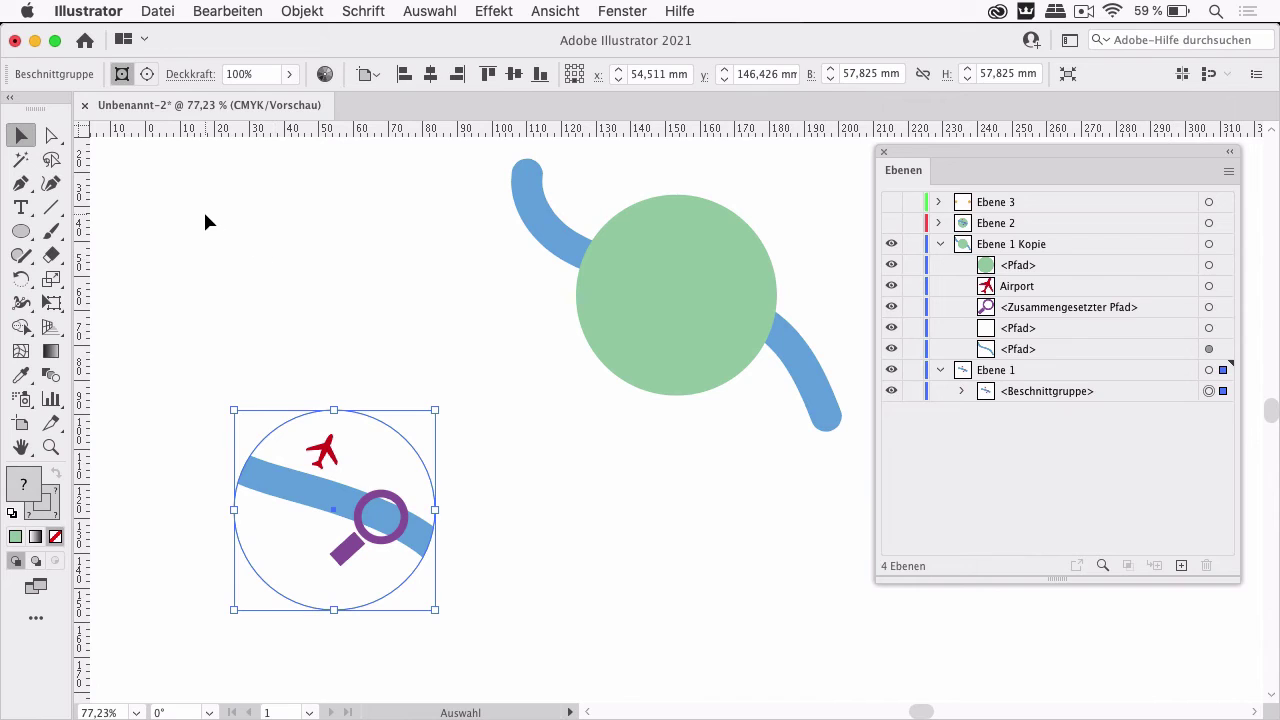
Fill the clipping circle with the upper circle's green using the Eyedropper.
left_click(47, 139)
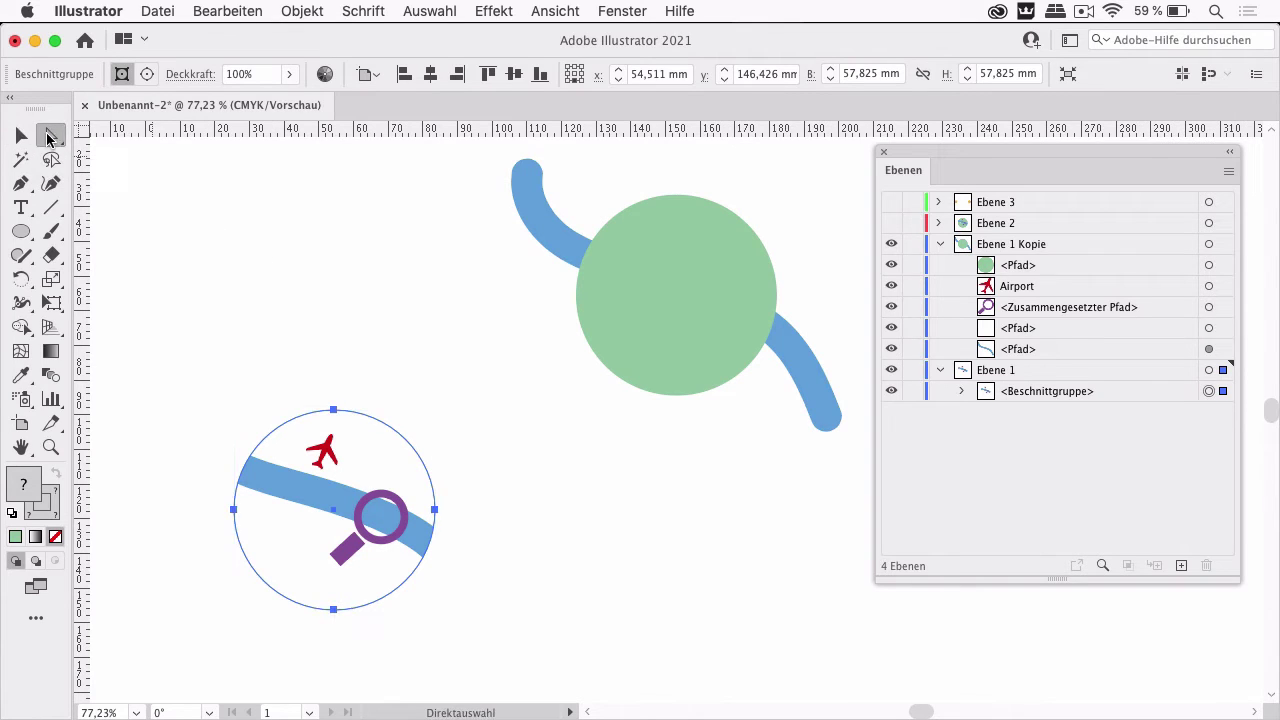
left_click(495, 438)
left_click(433, 483)
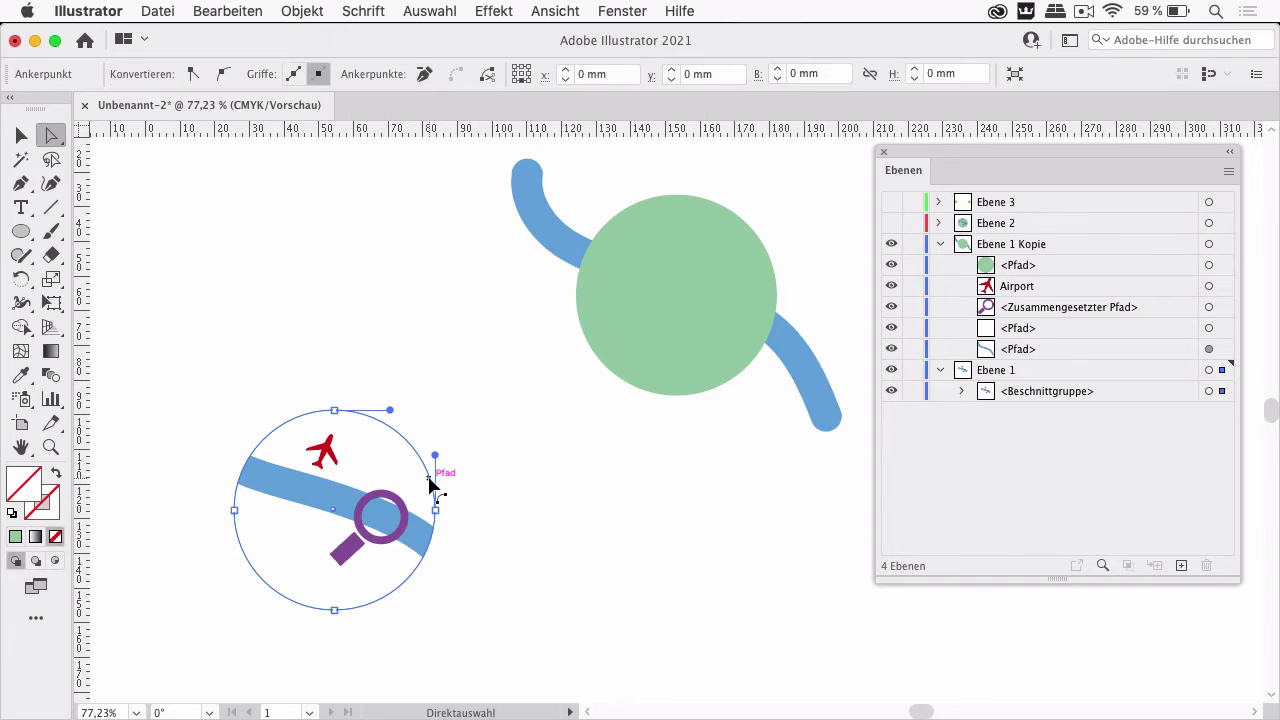
left_click(20, 374)
left_click(638, 346)
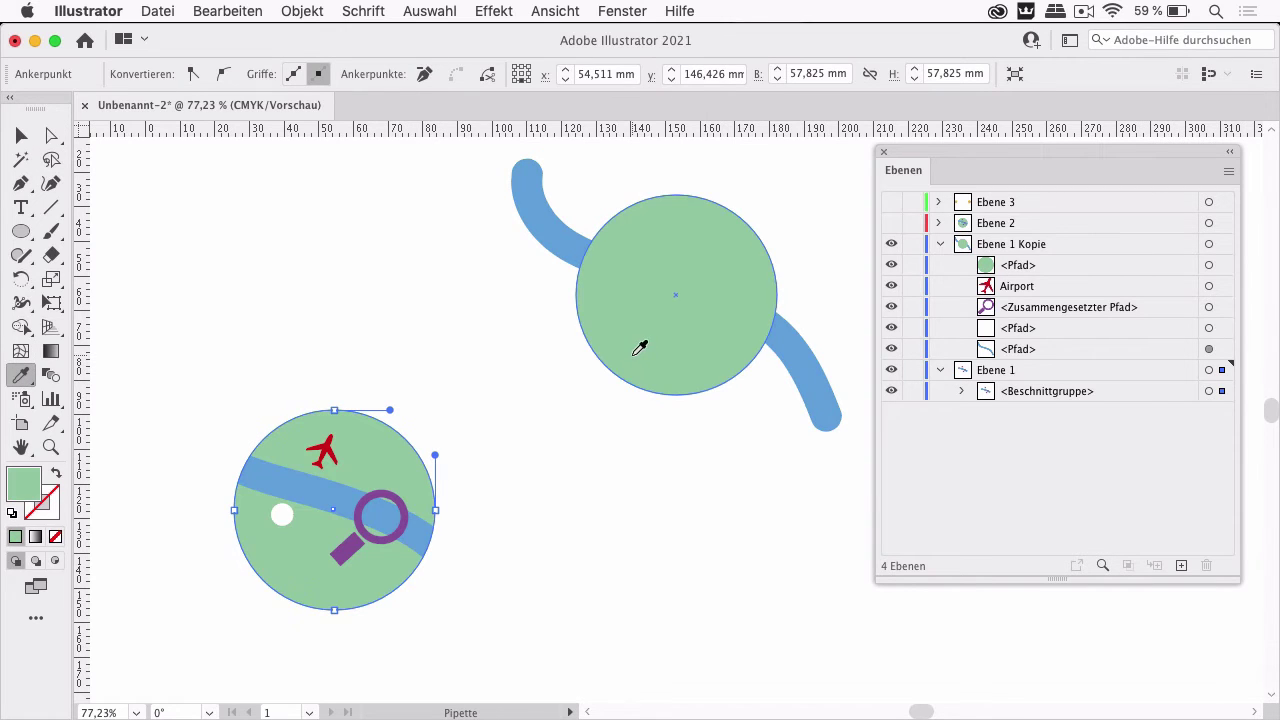
left_click(21, 135)
left_click(354, 220)
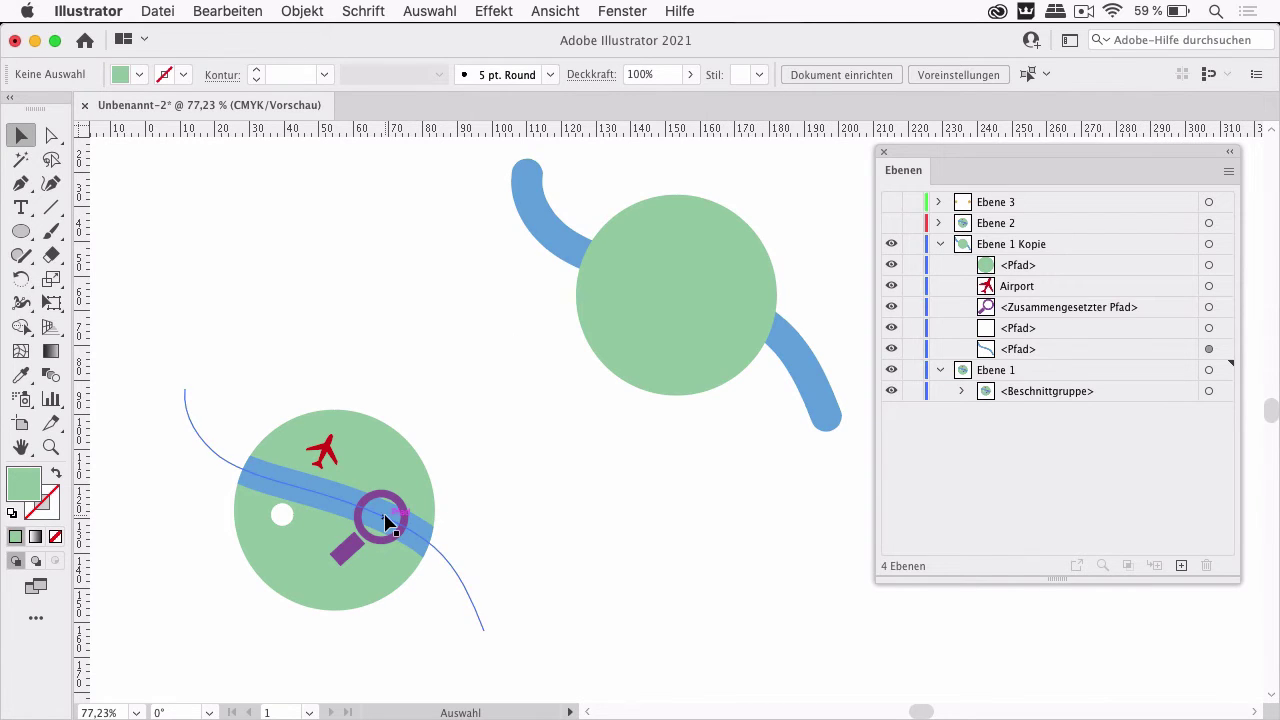
Nudge the lower-left globe upward and select the Ebene 1 Kopie layer.
mouse_move(385, 520)
left_mouse_down()
mouse_move(429, 400)
mouse_move(388, 518)
mouse_move(390, 433)
mouse_move(384, 453)
left_mouse_up()
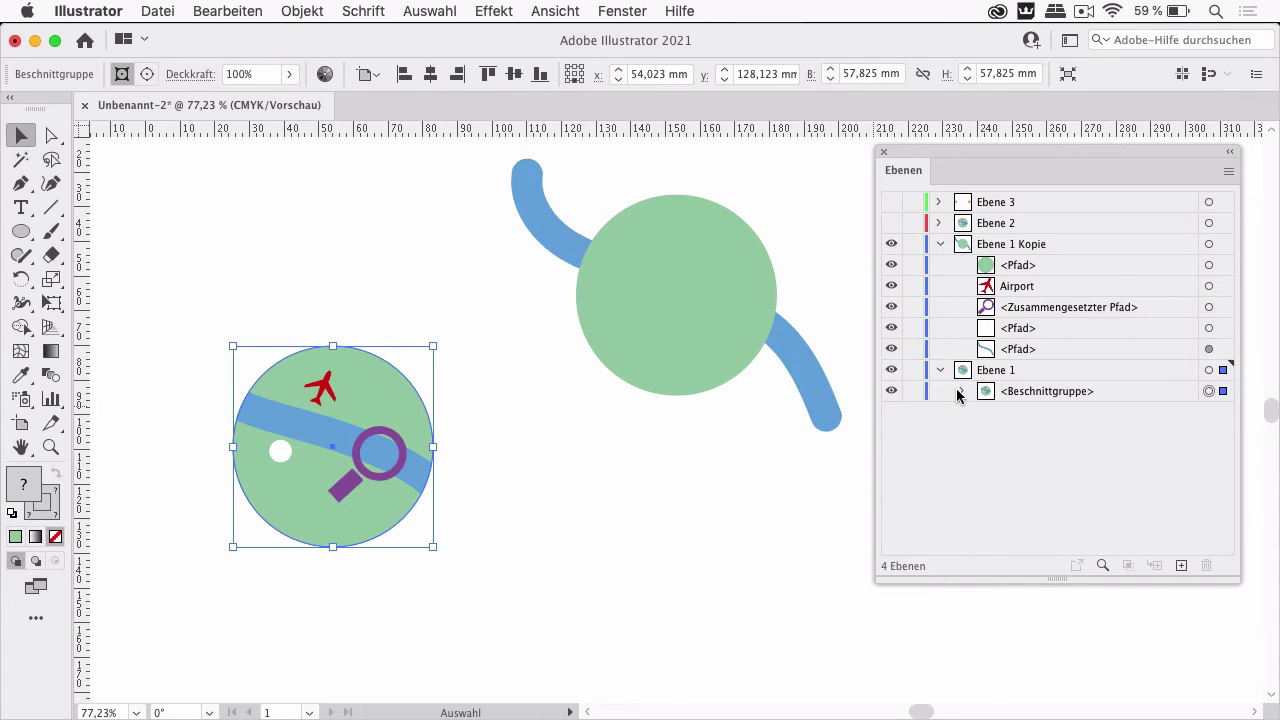
left_click(1070, 246)
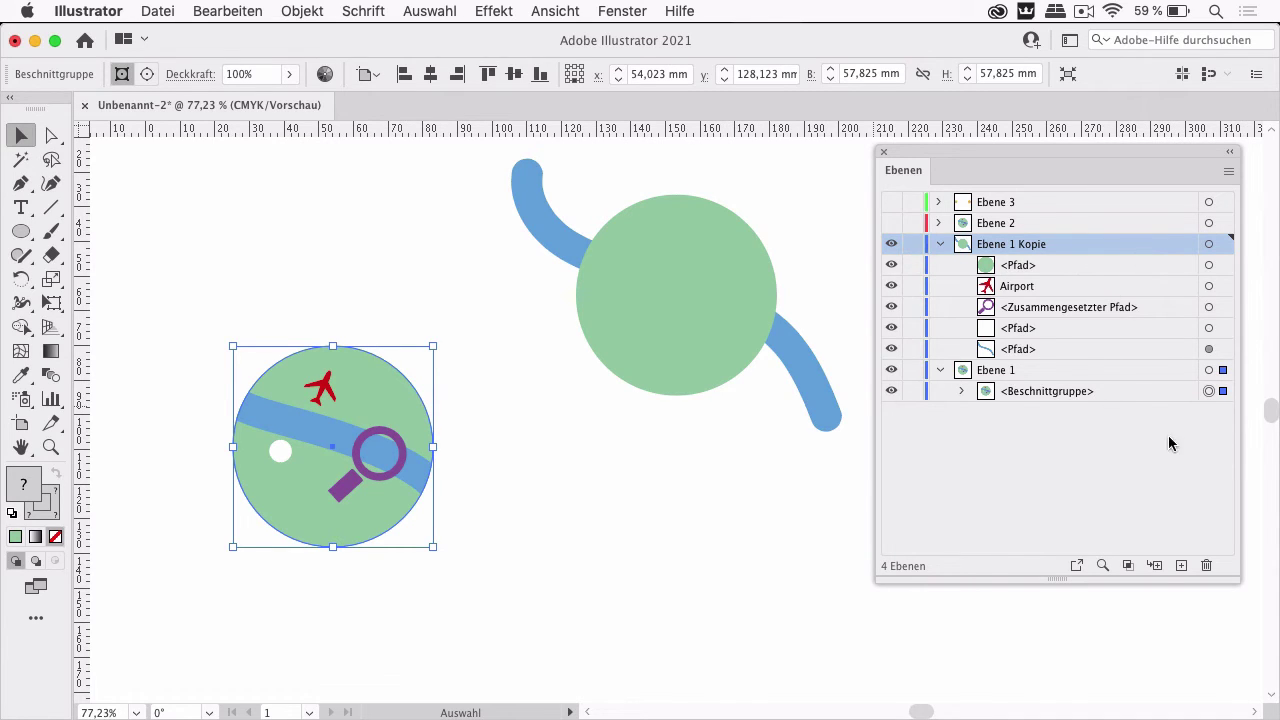
Target the <Zuschneidungspfad> in Ebene 1 Kopie with the Direct Selection tool.
left_click(1127, 566)
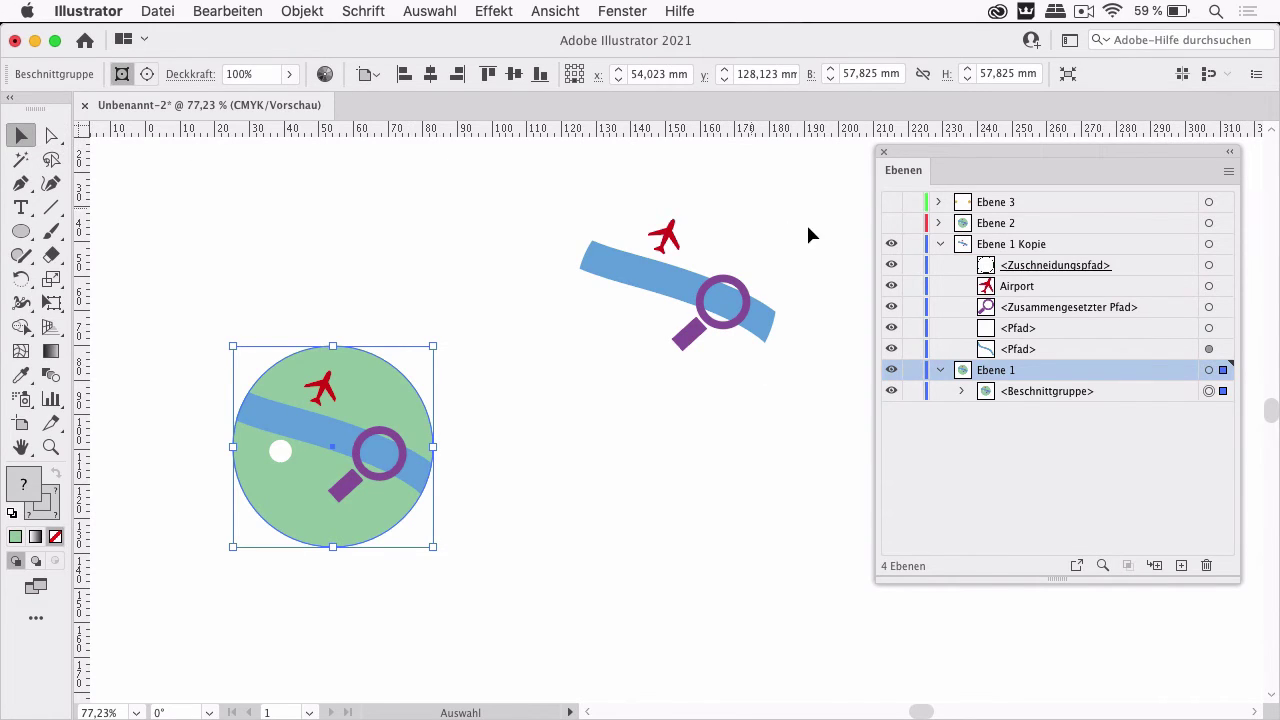
left_click(1089, 248)
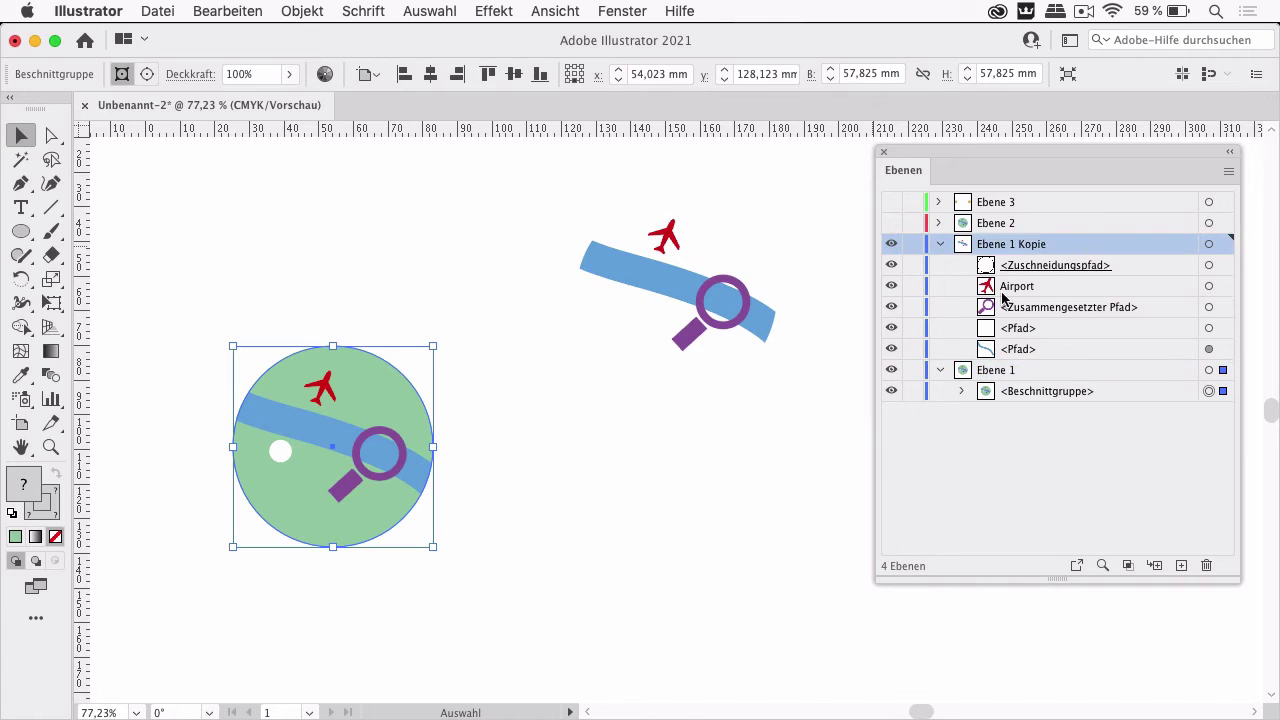
left_click(1138, 268)
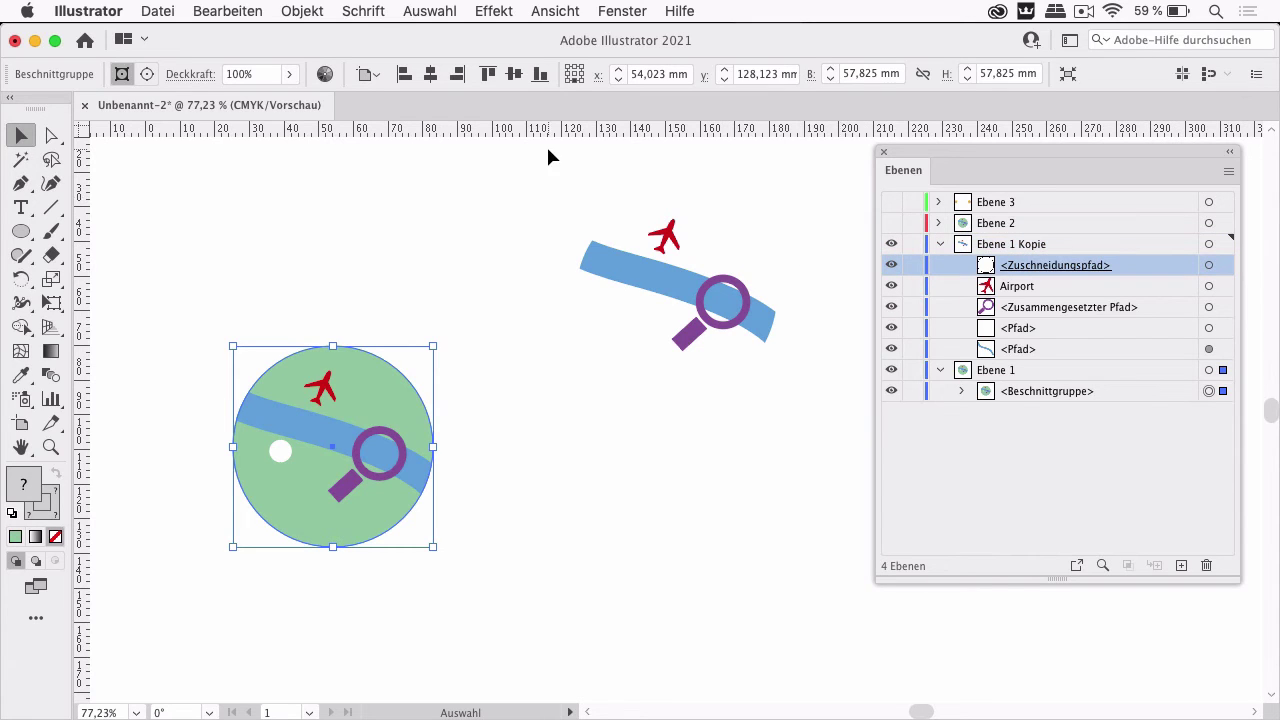
left_click(51, 135)
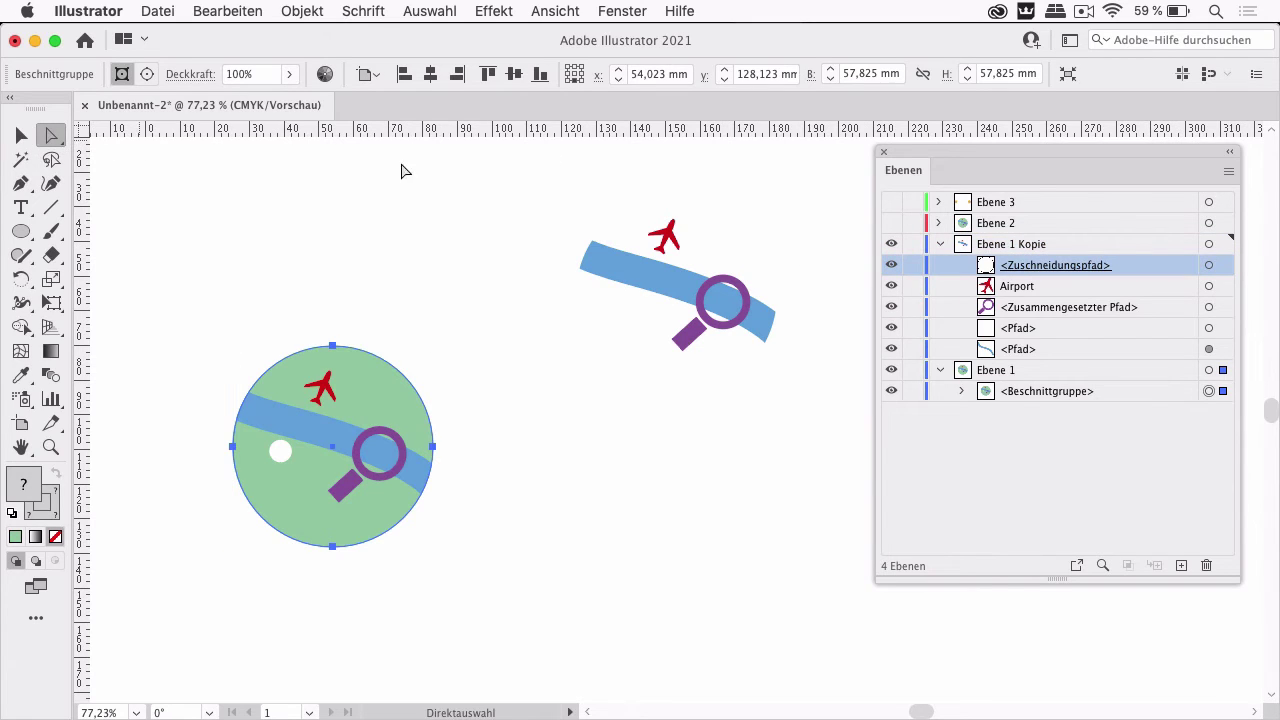
Give the copy's clipping circle the left globe's green fill with the Eyedropper.
left_click(777, 282)
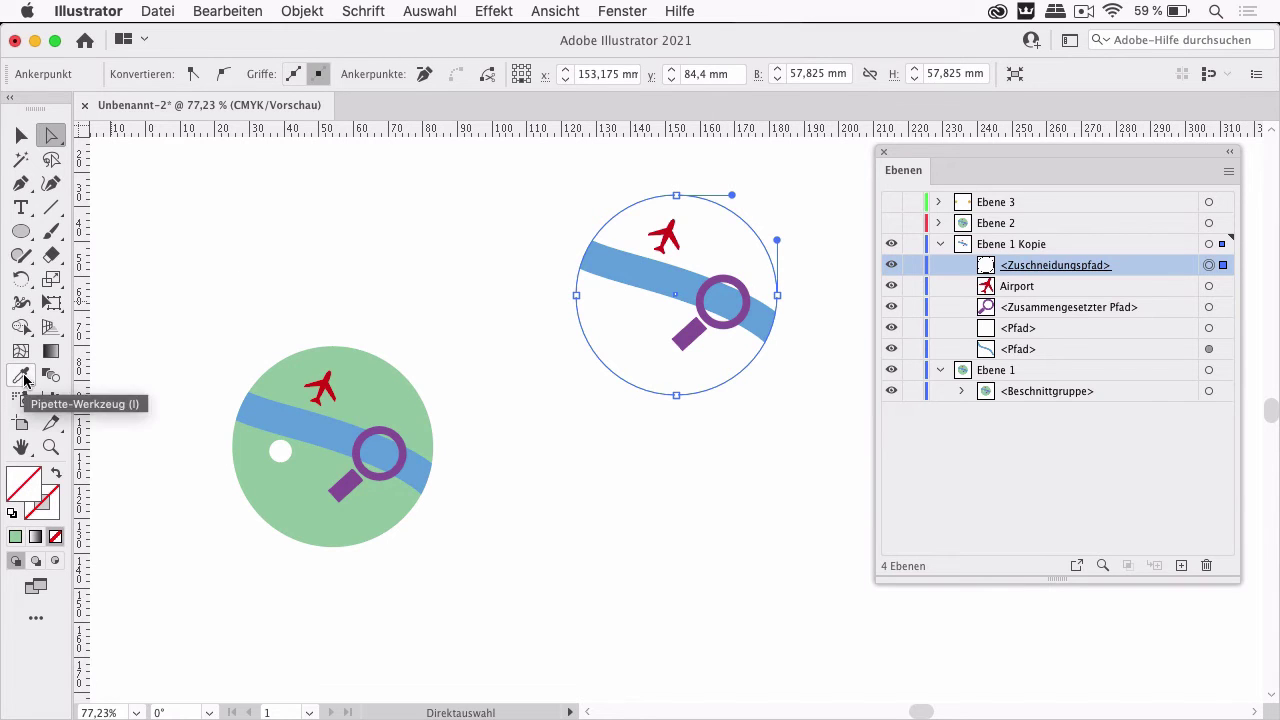
left_click(15, 536)
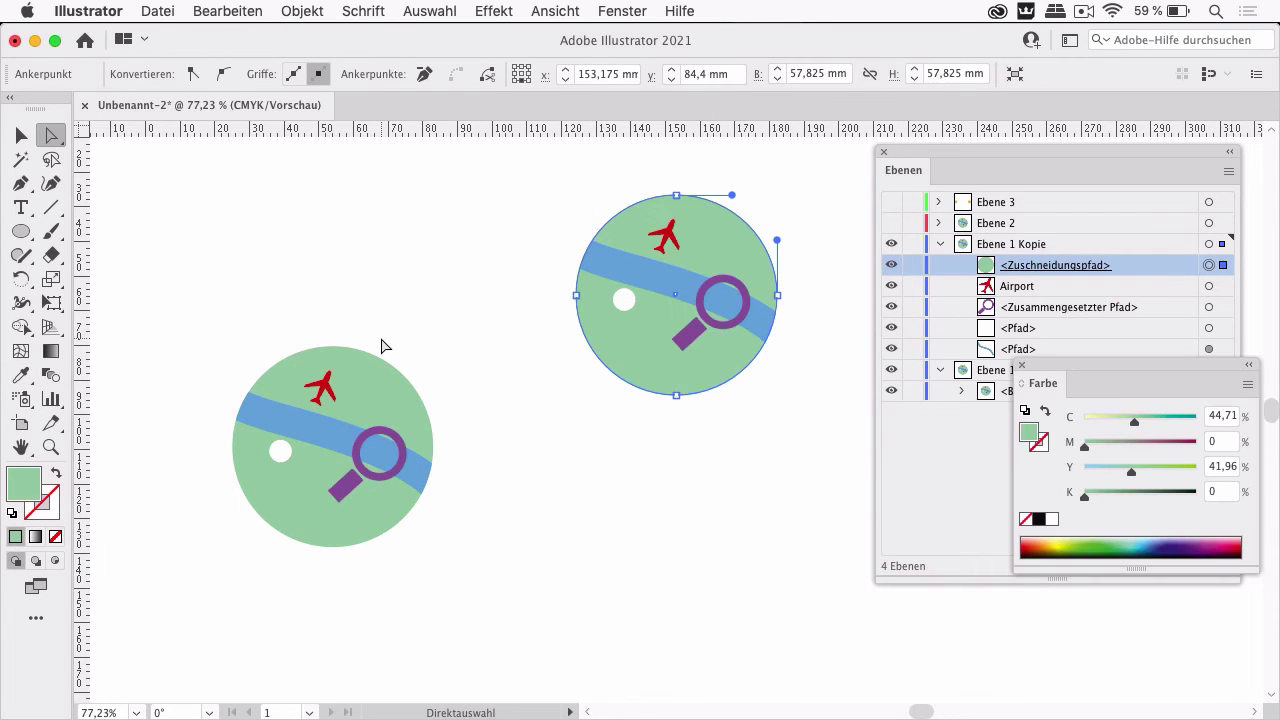
left_click(806, 165)
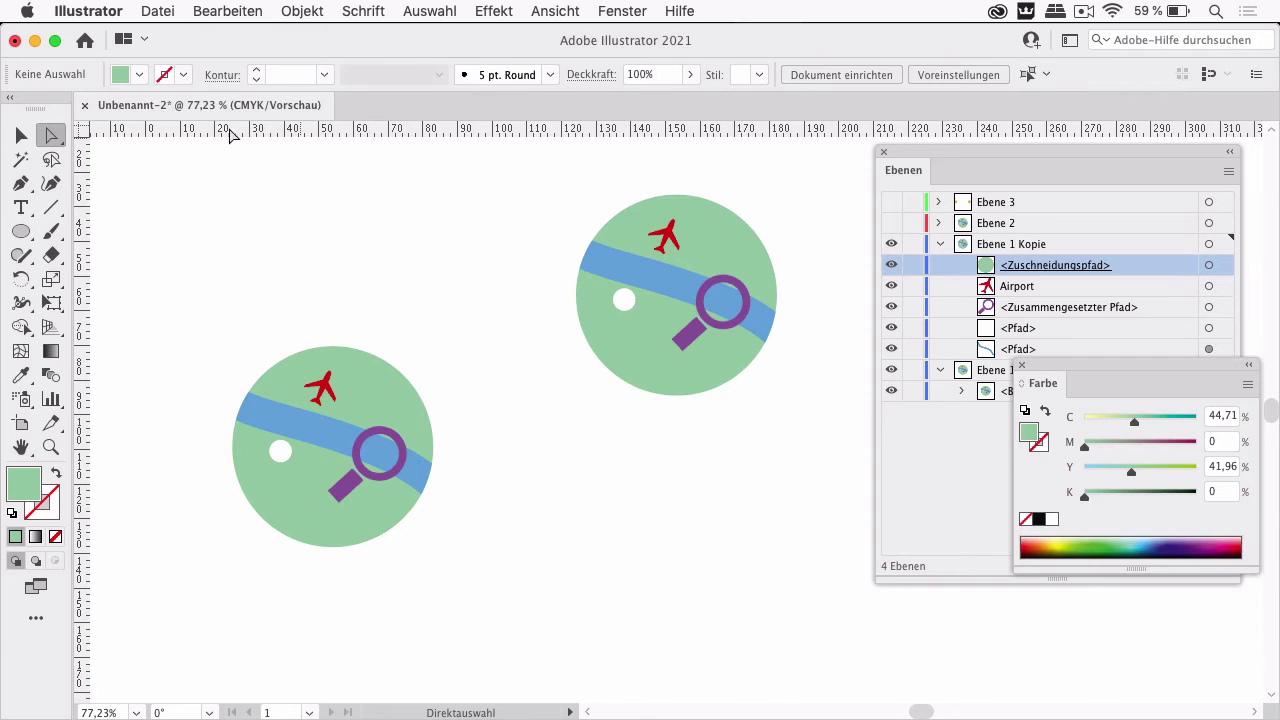
left_click(21, 136)
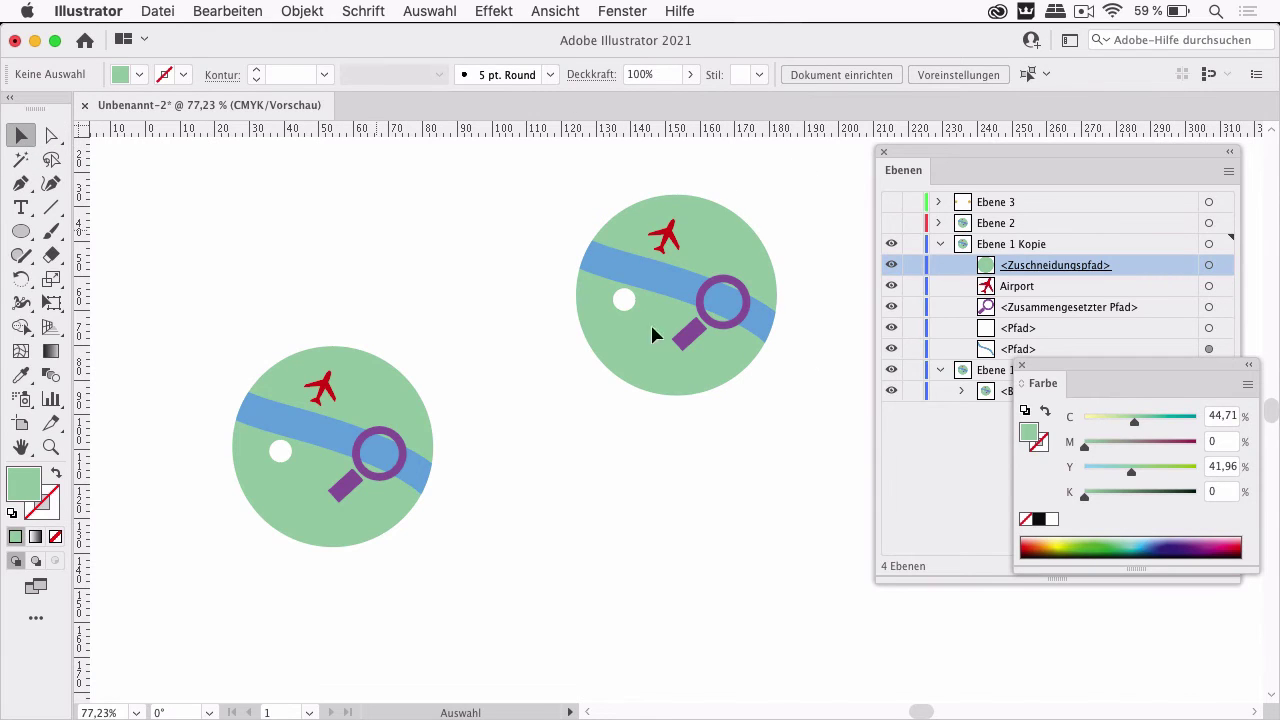
left_click(1021, 366)
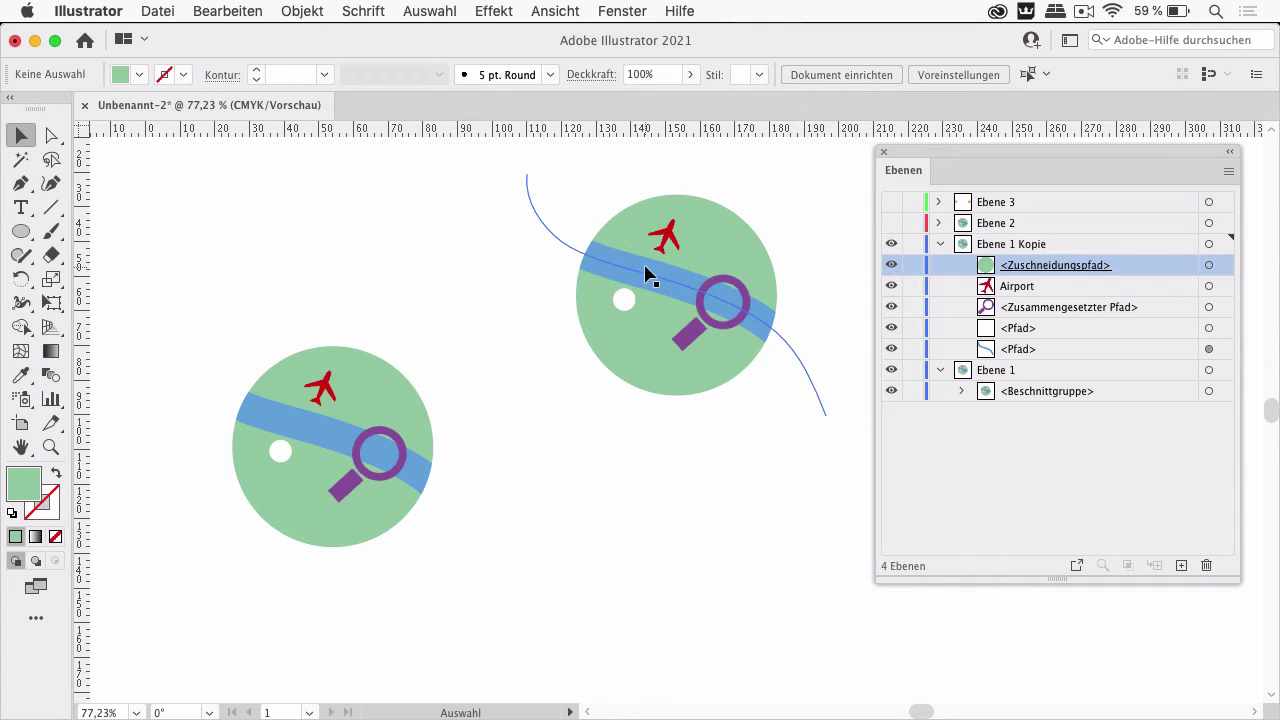
Move the white dot and magnifier lower and nudge the red airplane slightly upward.
mouse_move(648, 276)
left_mouse_down()
mouse_move(698, 255)
mouse_move(626, 318)
left_mouse_up()
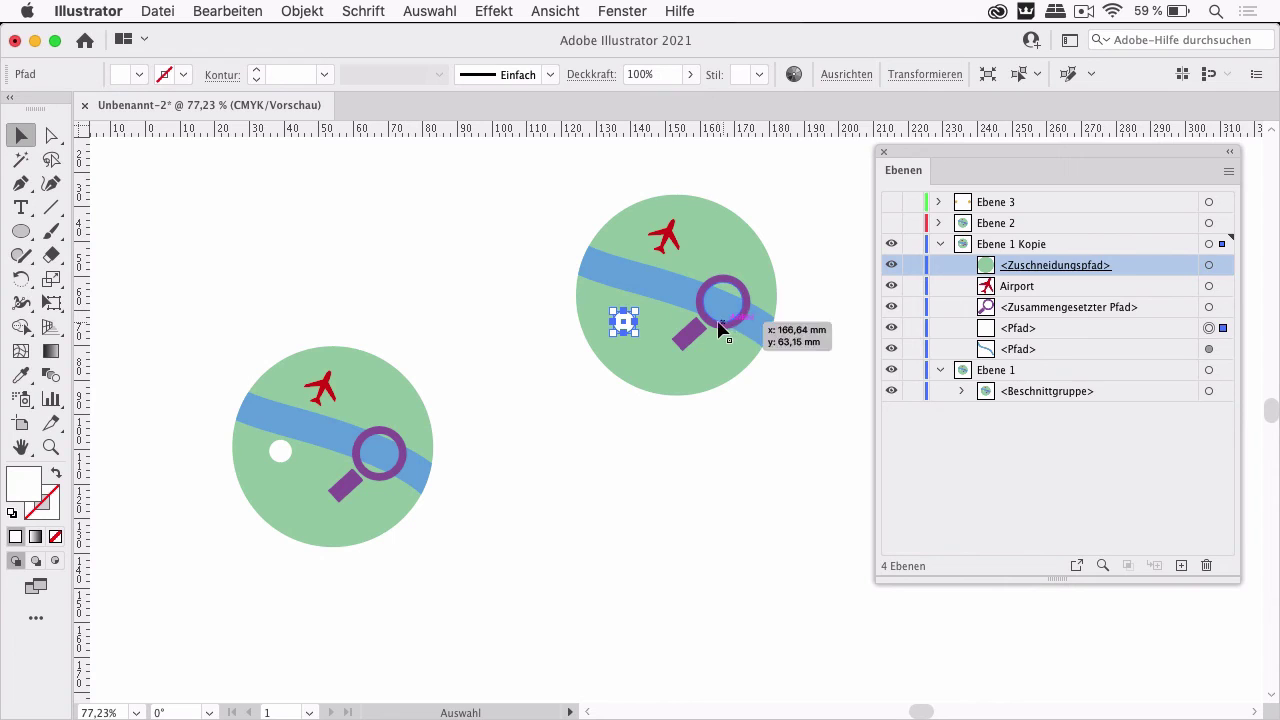
left_click_drag(720, 328, 705, 367)
left_click_drag(677, 242, 677, 234)
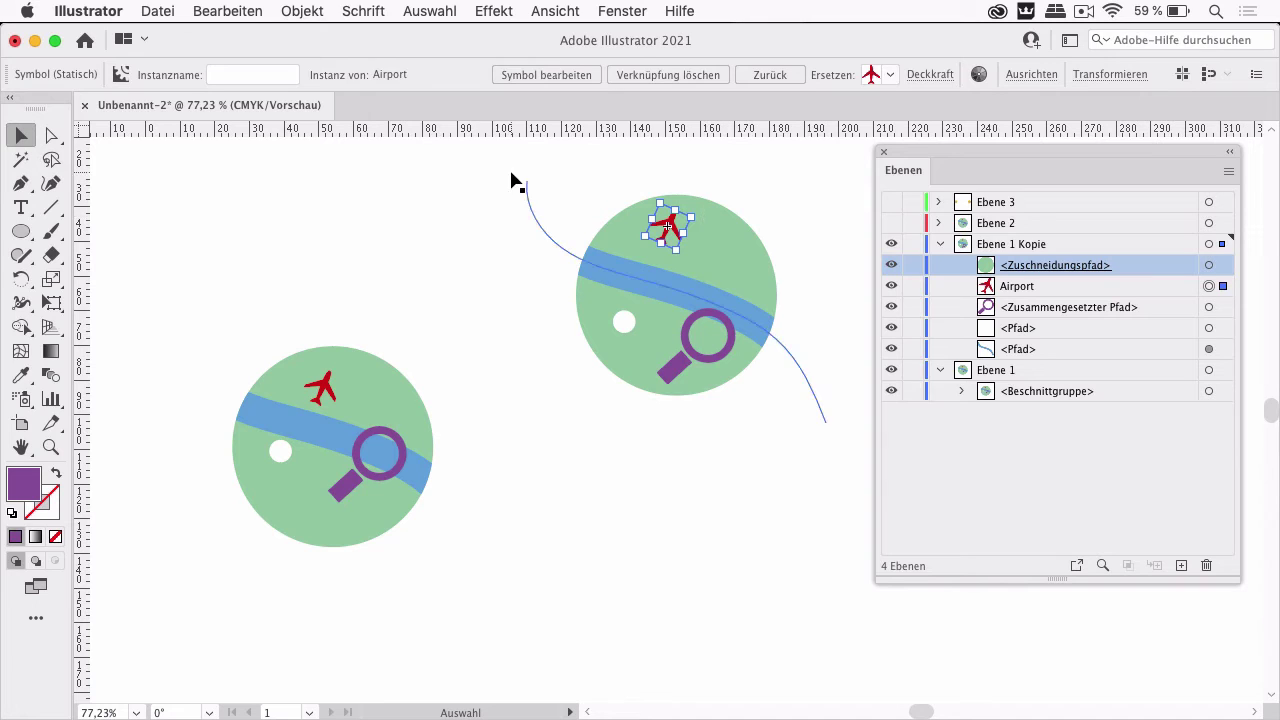
Draw three small purple dots around the airplane, one sized exactly 6,058 mm.
left_click(20, 231)
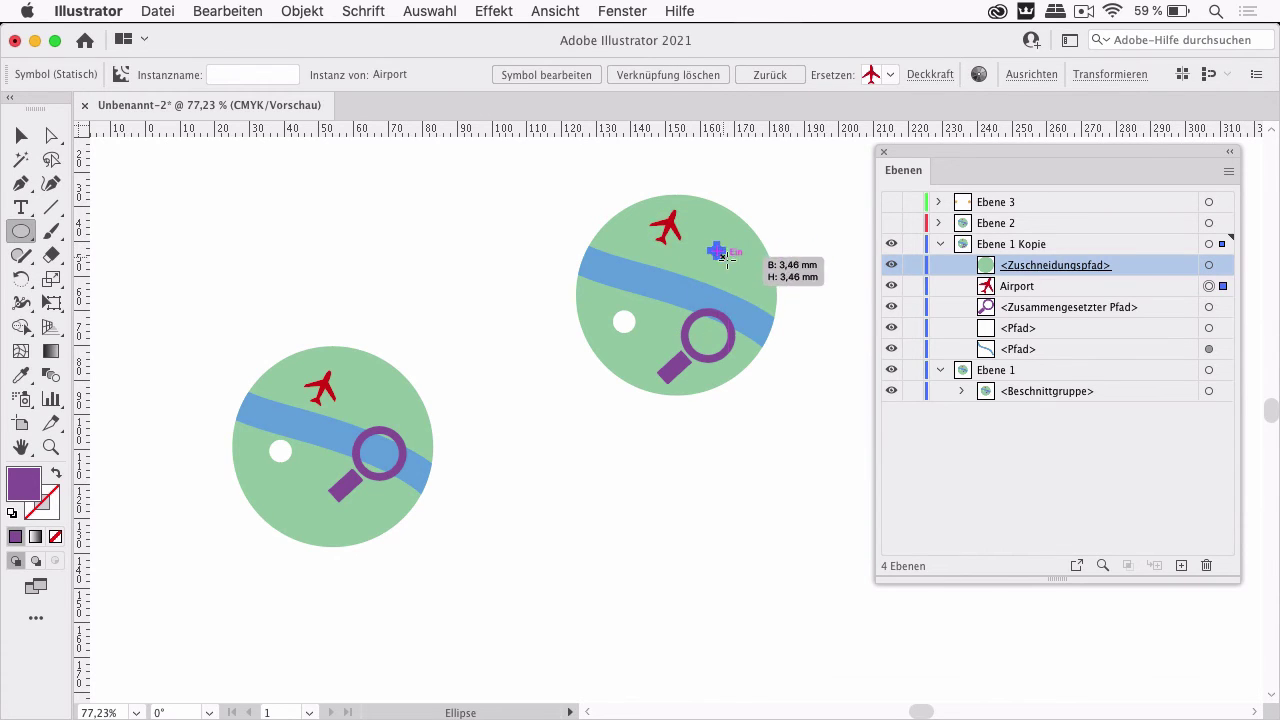
left_click_drag(711, 245, 729, 263)
left_click_drag(617, 266, 640, 288)
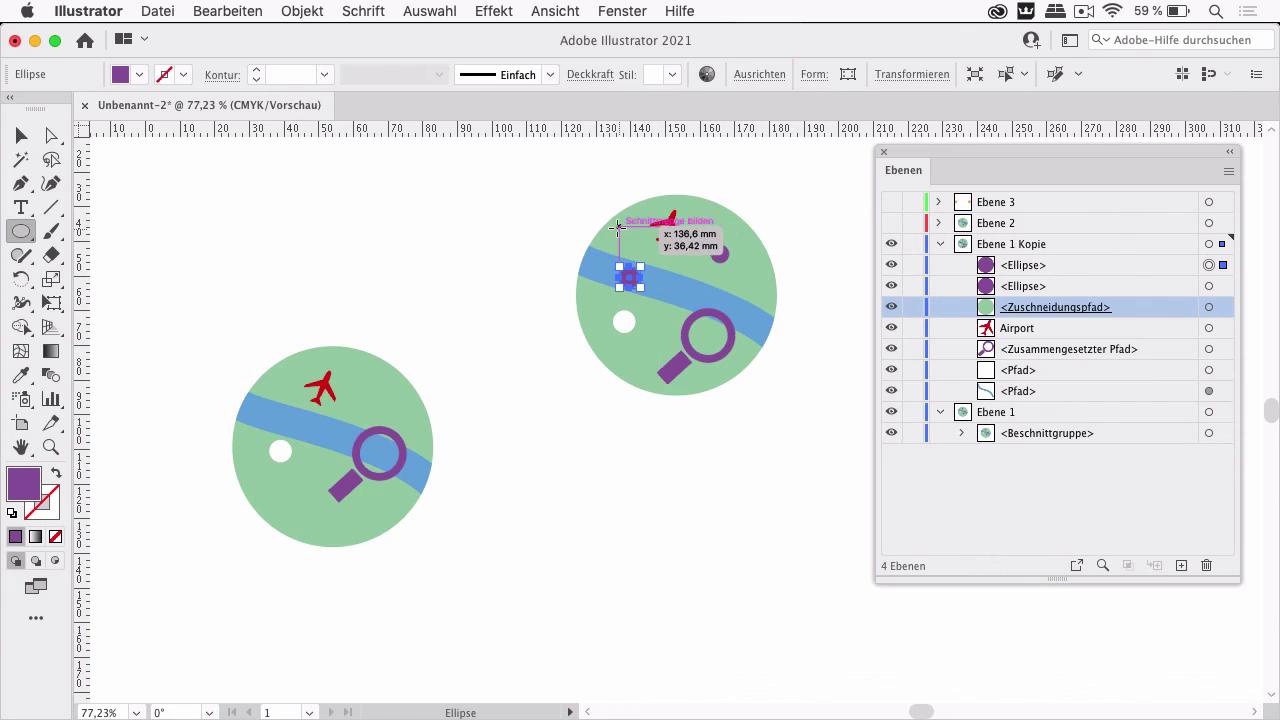
left_click(618, 226)
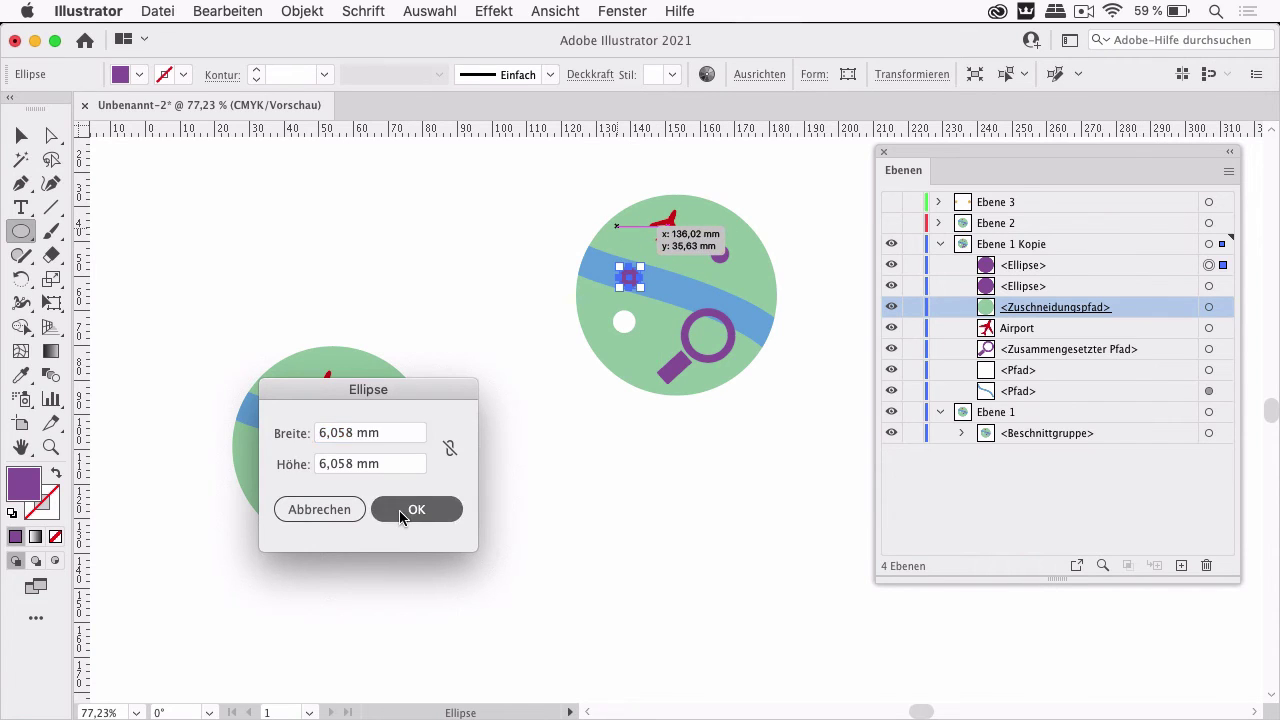
left_click(373, 511)
left_click(16, 138)
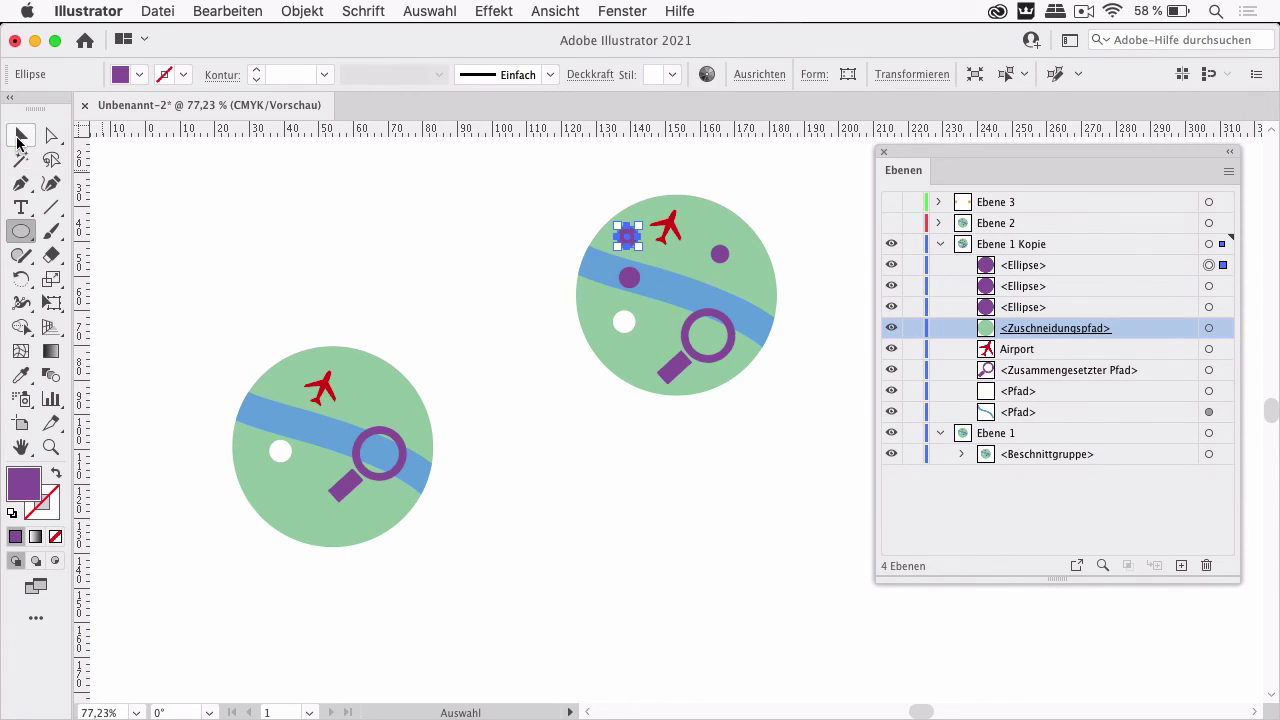
left_click(19, 138)
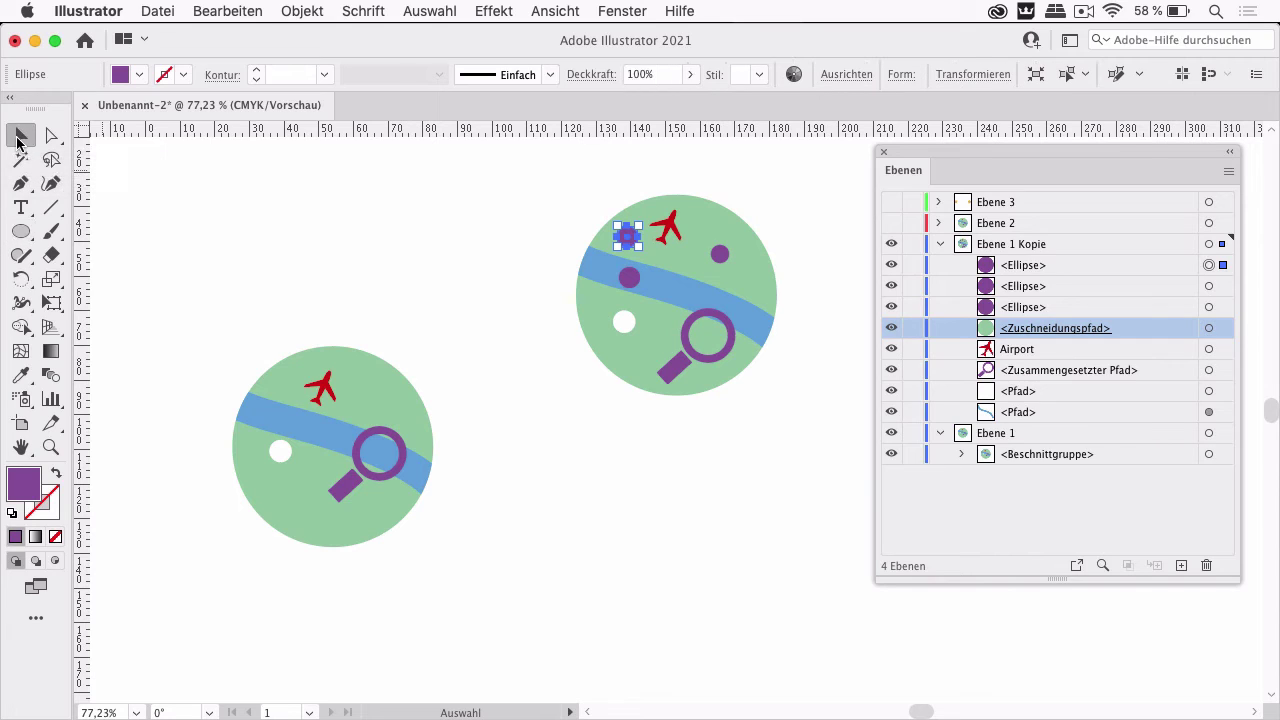
left_click(771, 182)
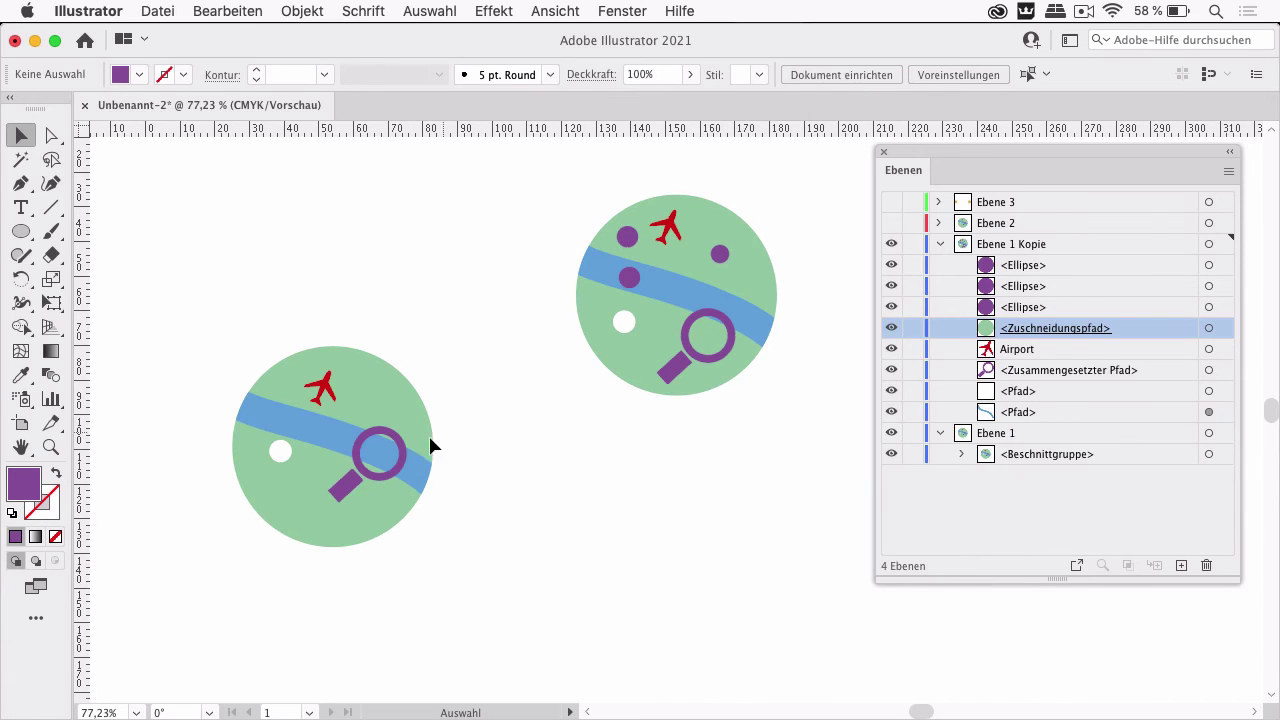
left_click(398, 462)
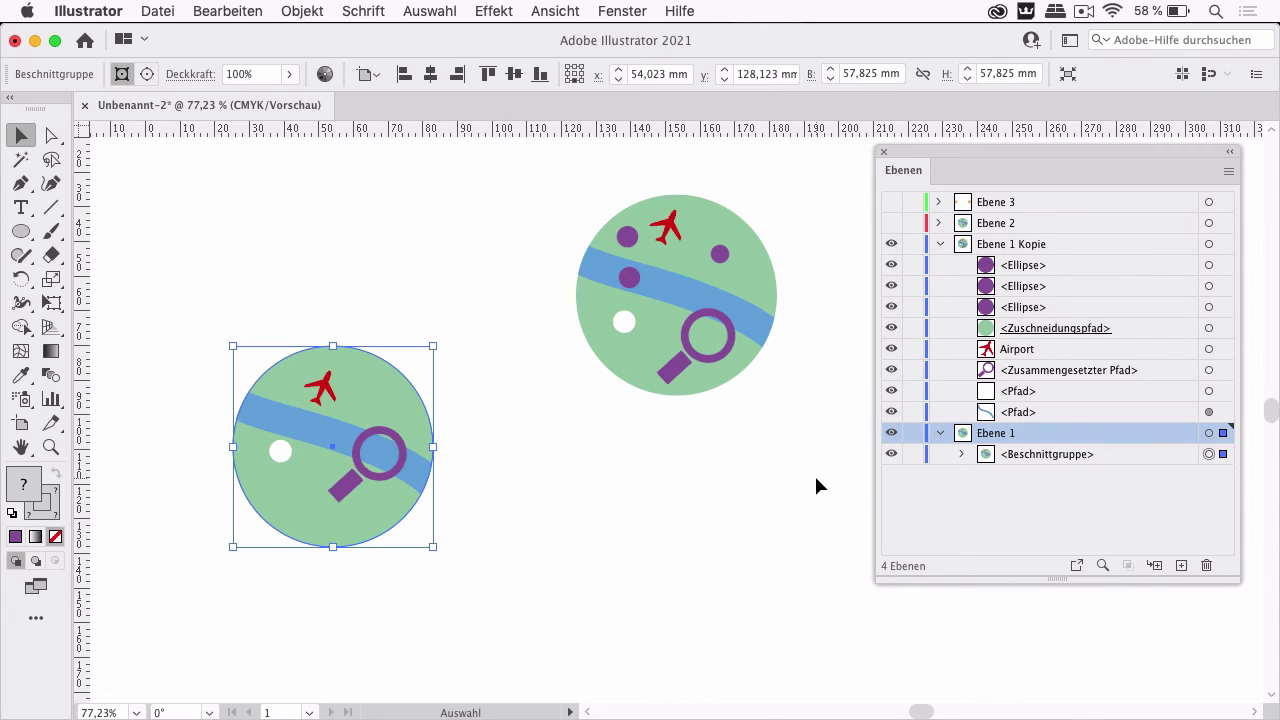
Expand the left globe's clip group, make Ebene 3 visible and make it the active layer.
left_click(961, 454)
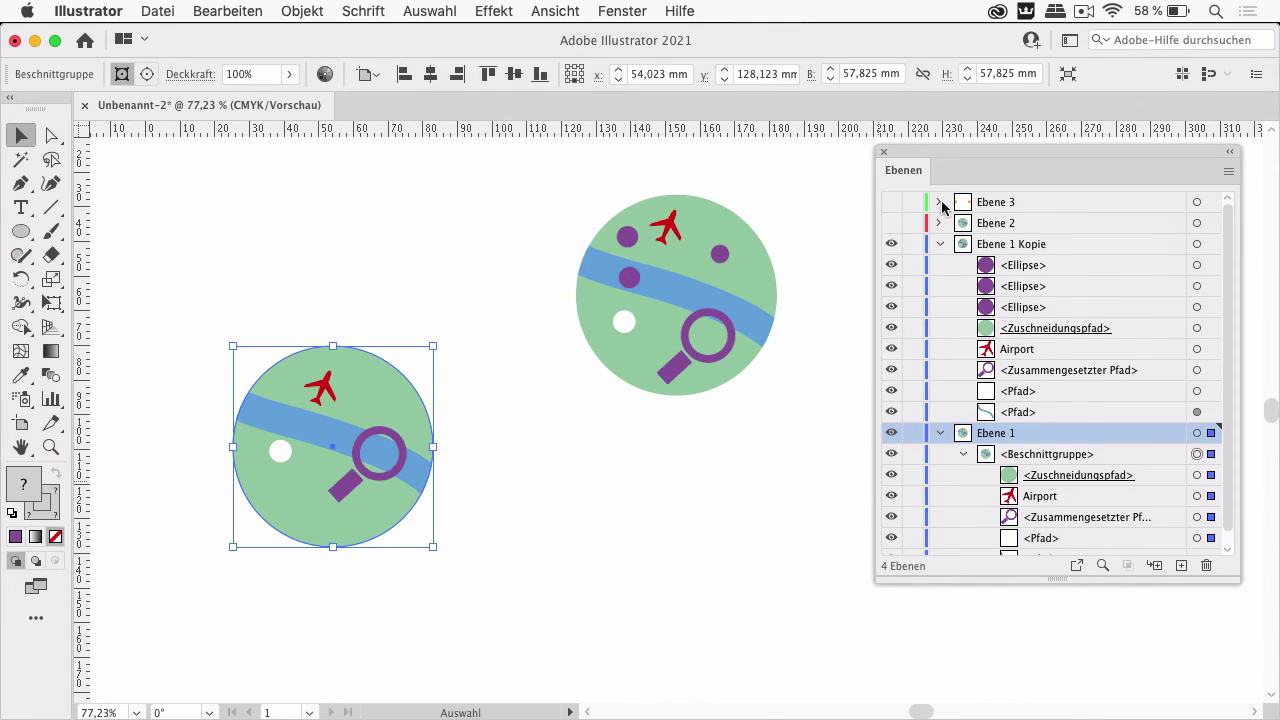
left_click(891, 202)
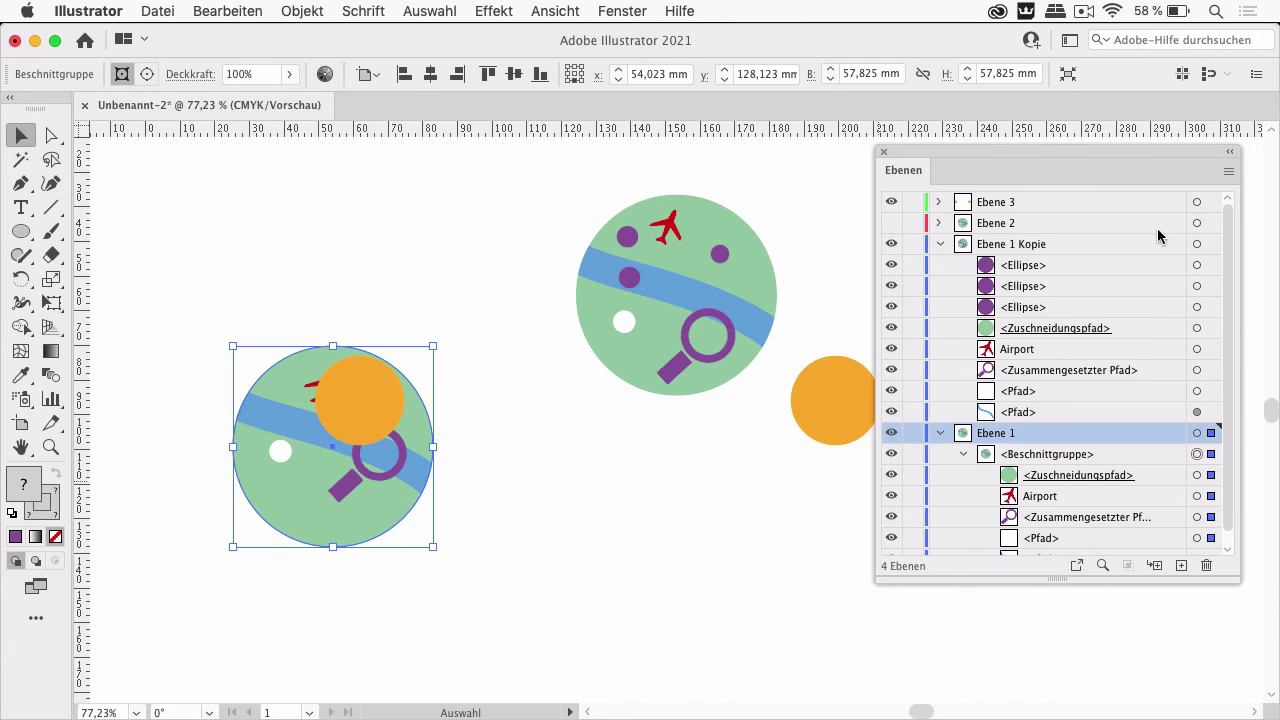
left_click(1067, 206)
Position an orange circle as a sun on each globe's upper-right edge.
left_click(744, 453)
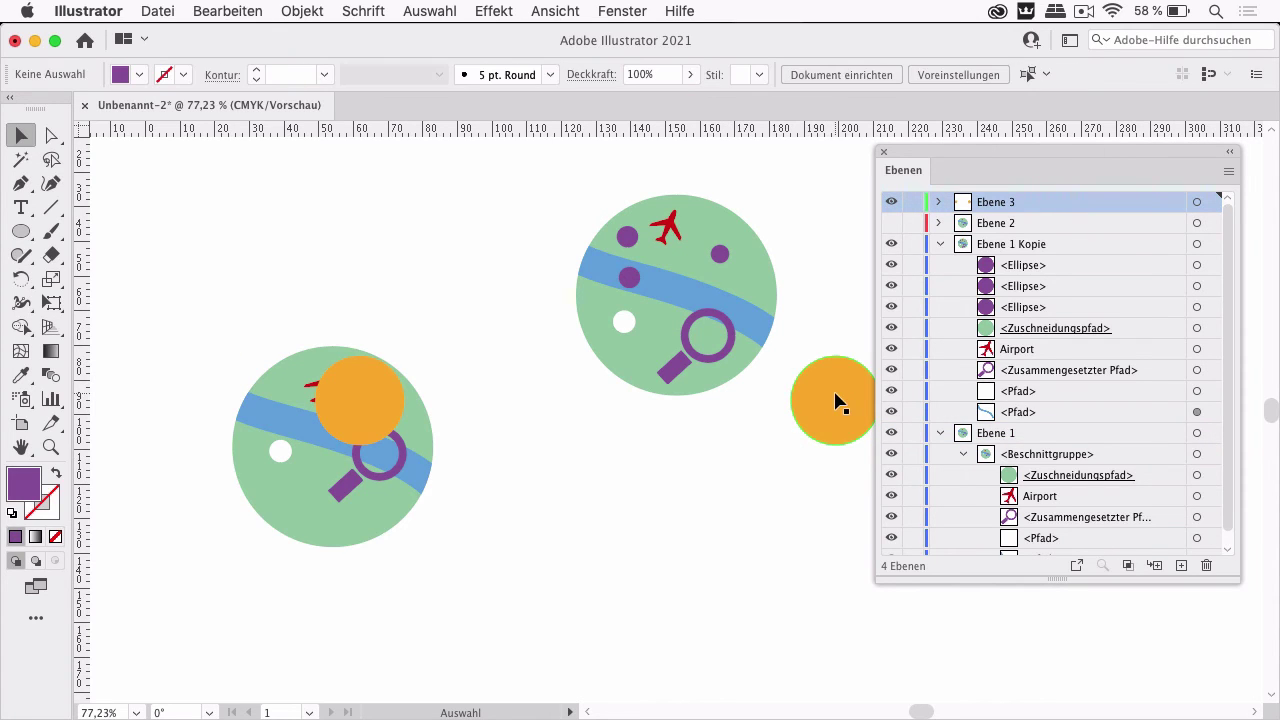
left_click_drag(838, 401, 703, 262)
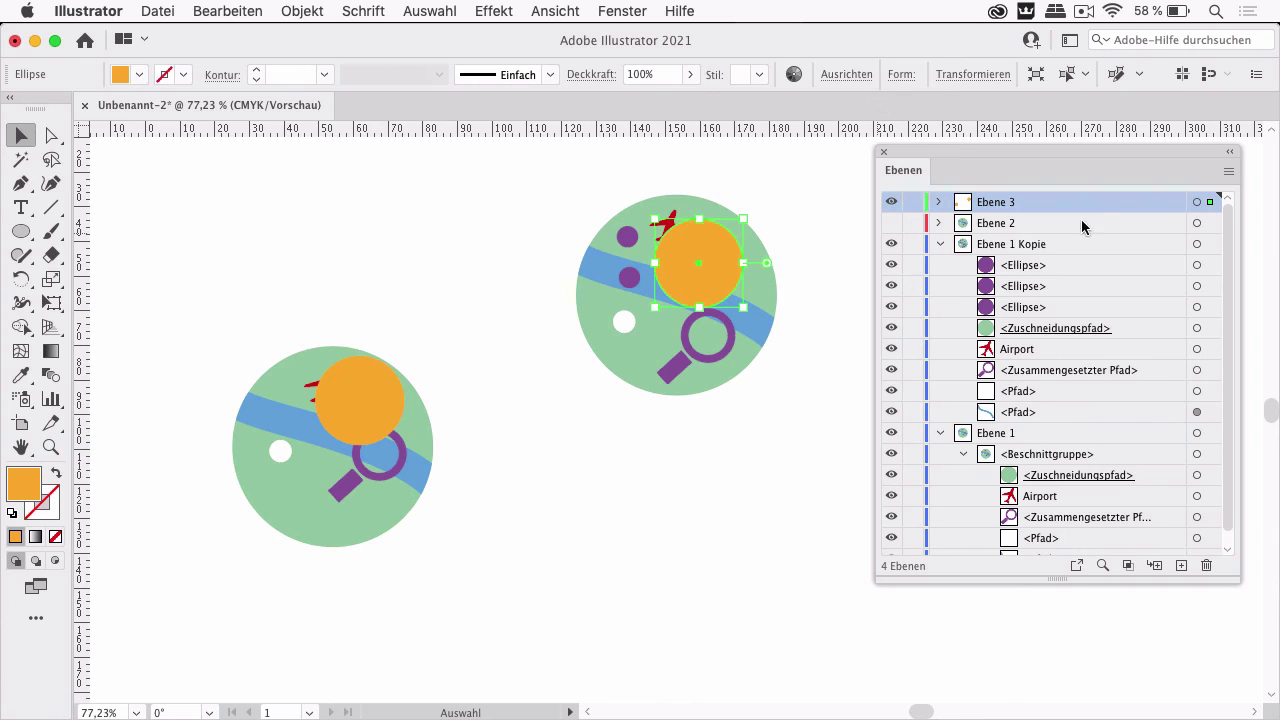
left_click(804, 225)
left_click_drag(722, 264, 758, 227)
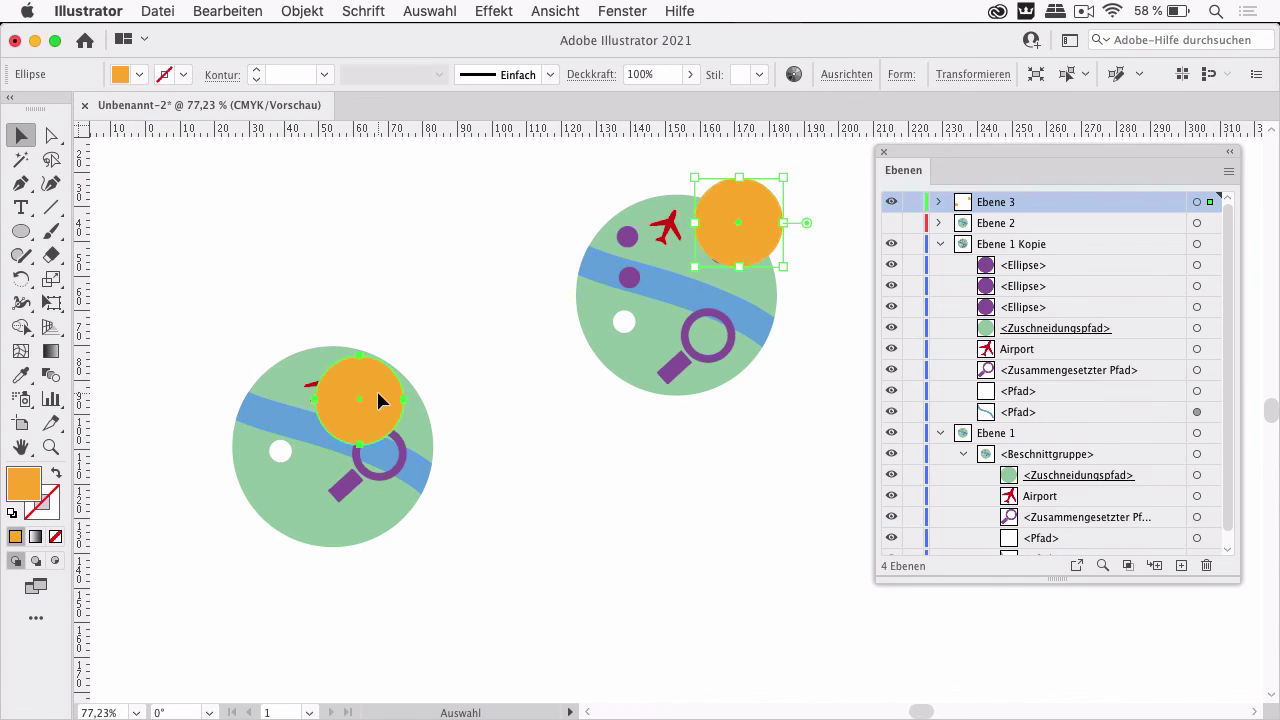
left_click_drag(376, 388, 390, 361)
left_click(731, 505)
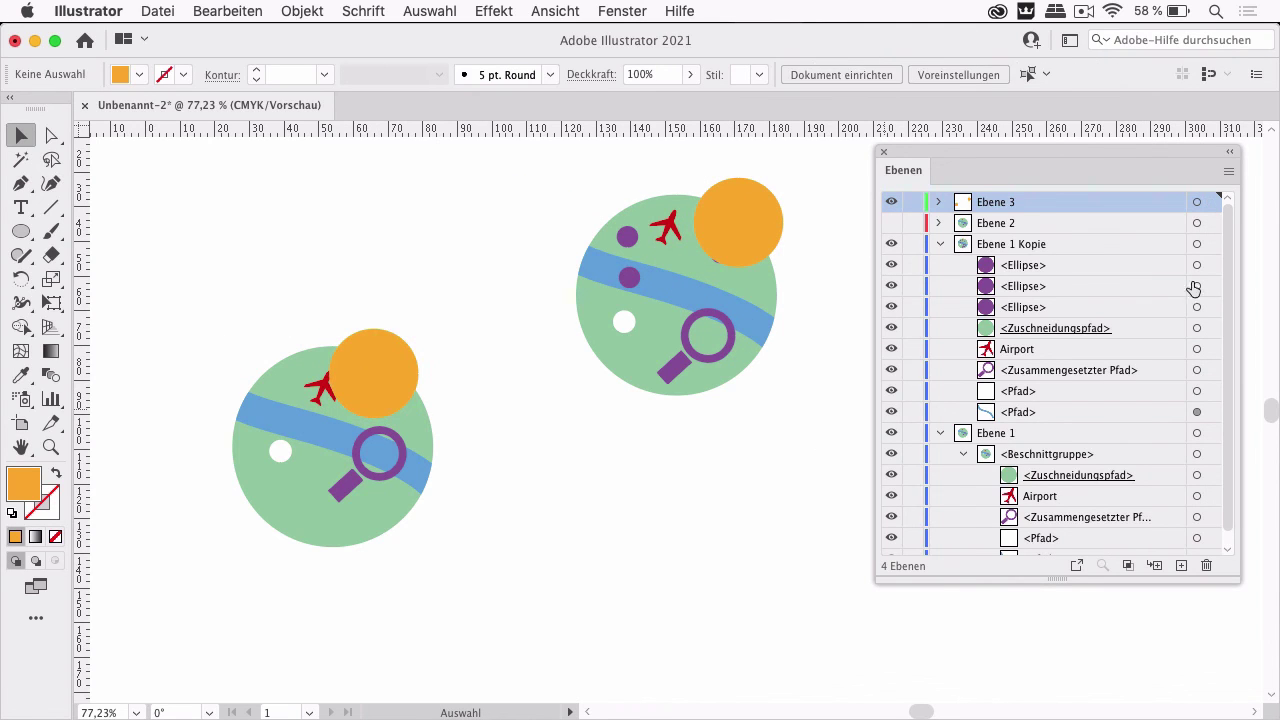
Nest Ebene 3 inside Ebene 1, just above the globe's Beschnittgruppe.
left_click_drag(1056, 203, 1053, 244)
mouse_move(1064, 207)
left_mouse_down()
mouse_move(1085, 480)
mouse_move(1062, 498)
mouse_move(1058, 473)
left_mouse_up()
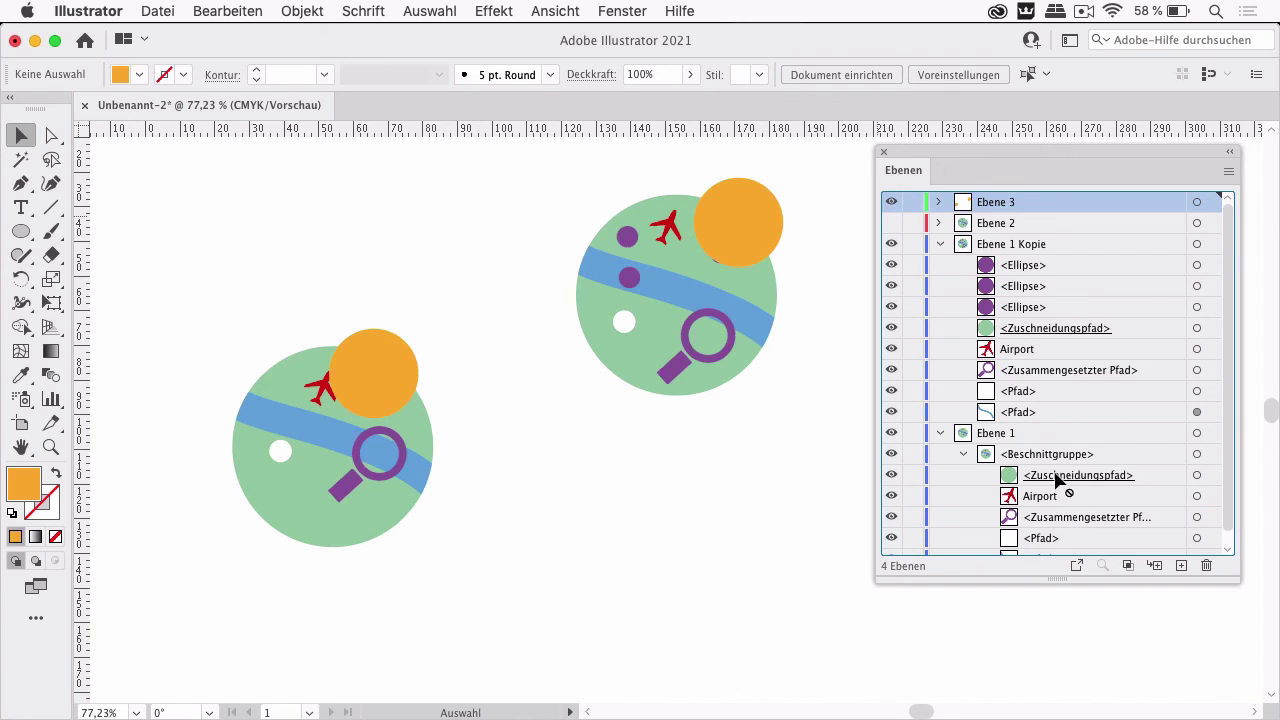
left_click_drag(1058, 473, 1040, 437)
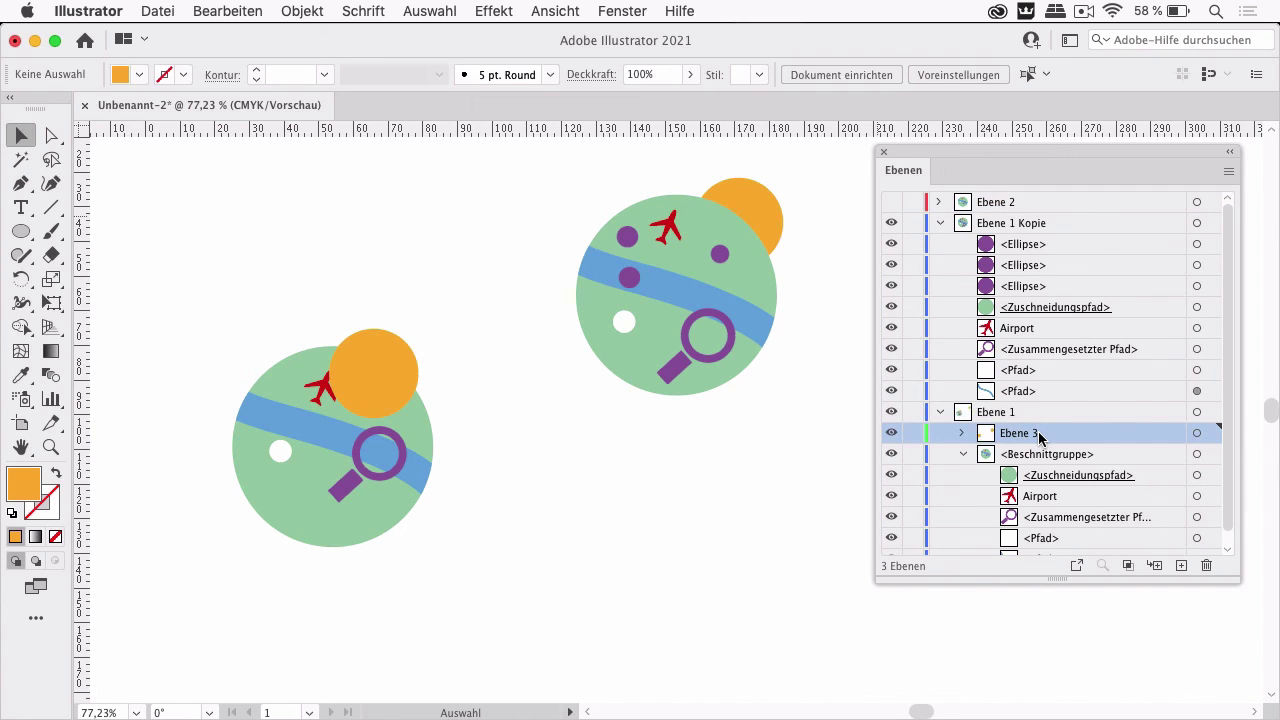